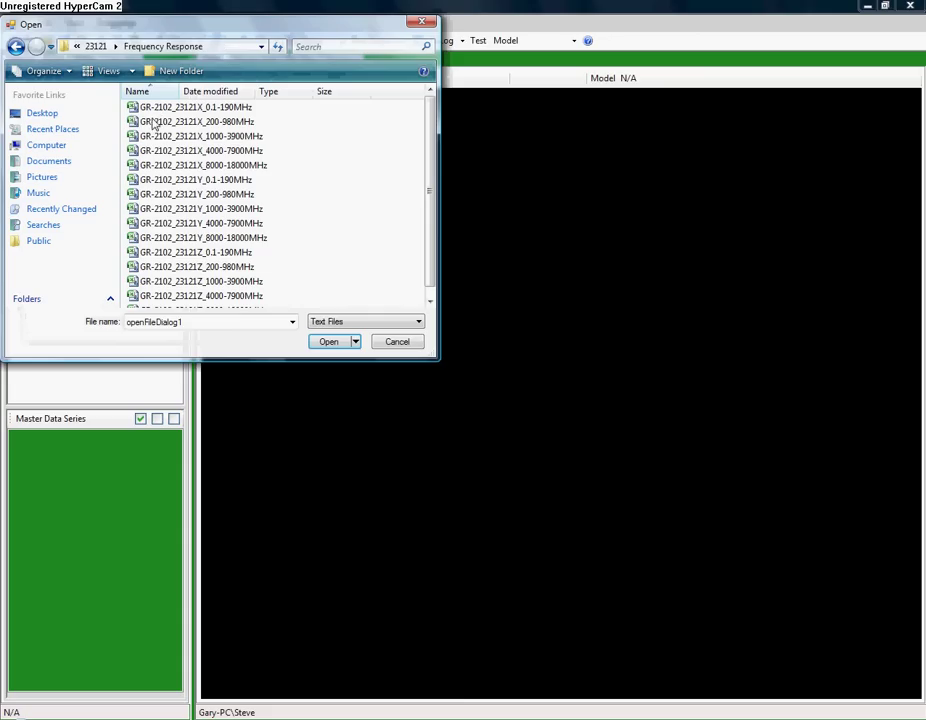
- Load the ten GR-2102 serial 23121 frequency response files from X_1000-3900MHz through Z_200-980MHz
{"action": "left_click", "coordinate": [160, 140]}
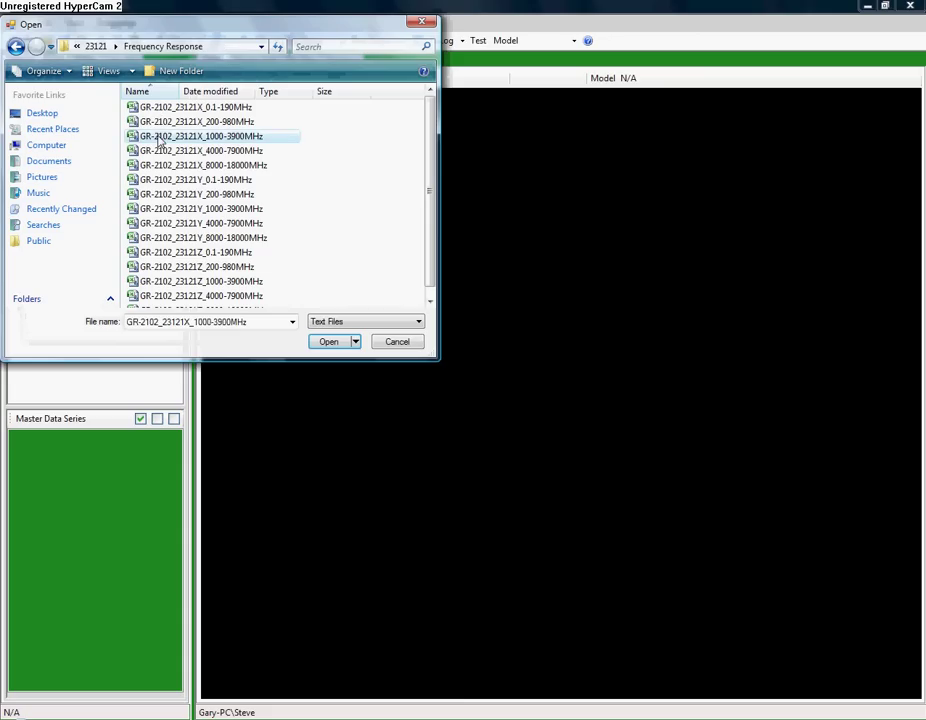
{"action": "left_click", "coordinate": [182, 266], "text": "shift"}
{"action": "left_click", "coordinate": [329, 342]}
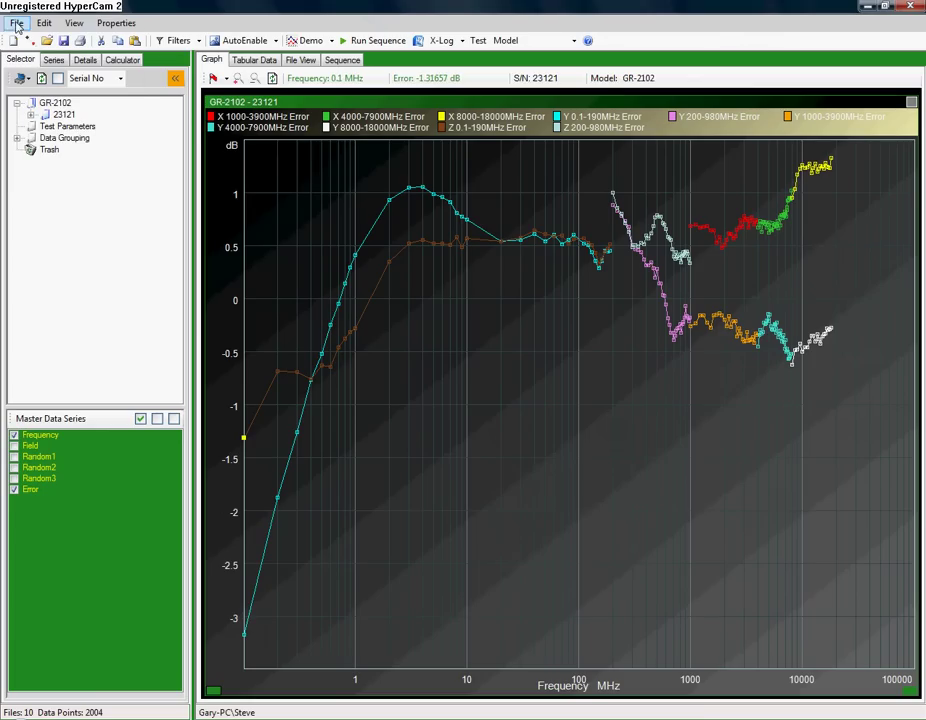
- Load the Demo1 folder from GW-SYS DemoData as a new folder, replacing the loaded files
{"action": "left_click", "coordinate": [16, 23]}
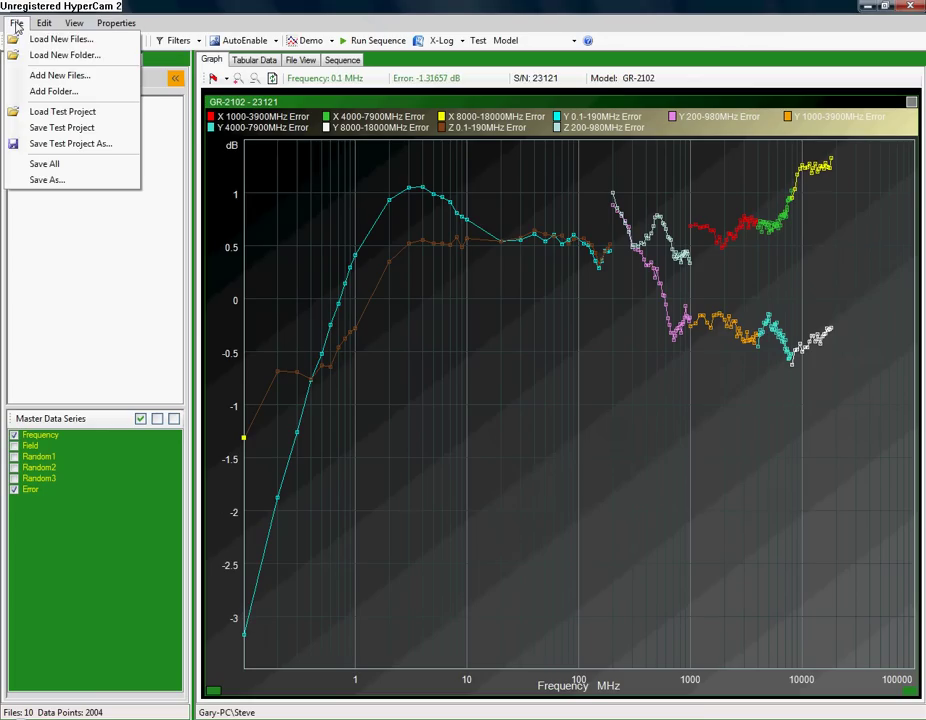
{"action": "left_click", "coordinate": [26, 58]}
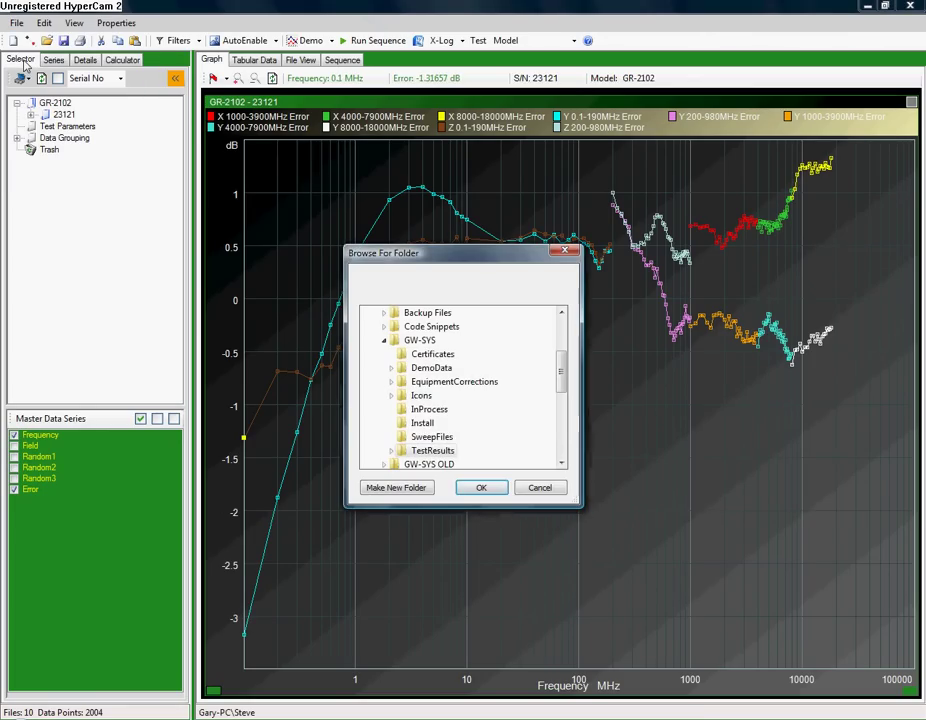
{"action": "left_click", "coordinate": [392, 369]}
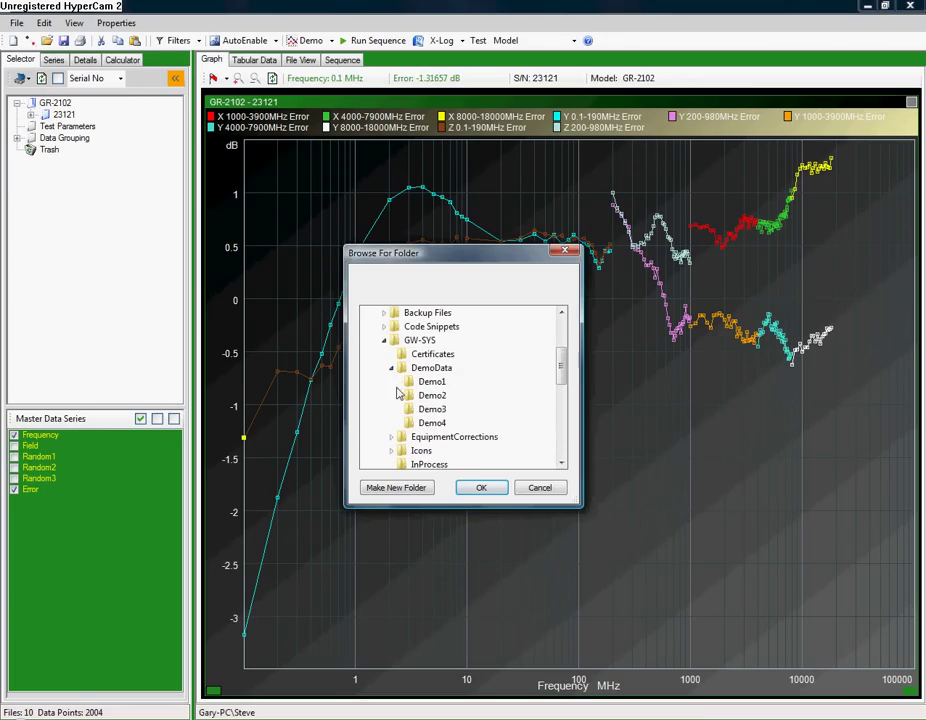
{"action": "left_click", "coordinate": [432, 381]}
{"action": "left_click", "coordinate": [479, 489]}
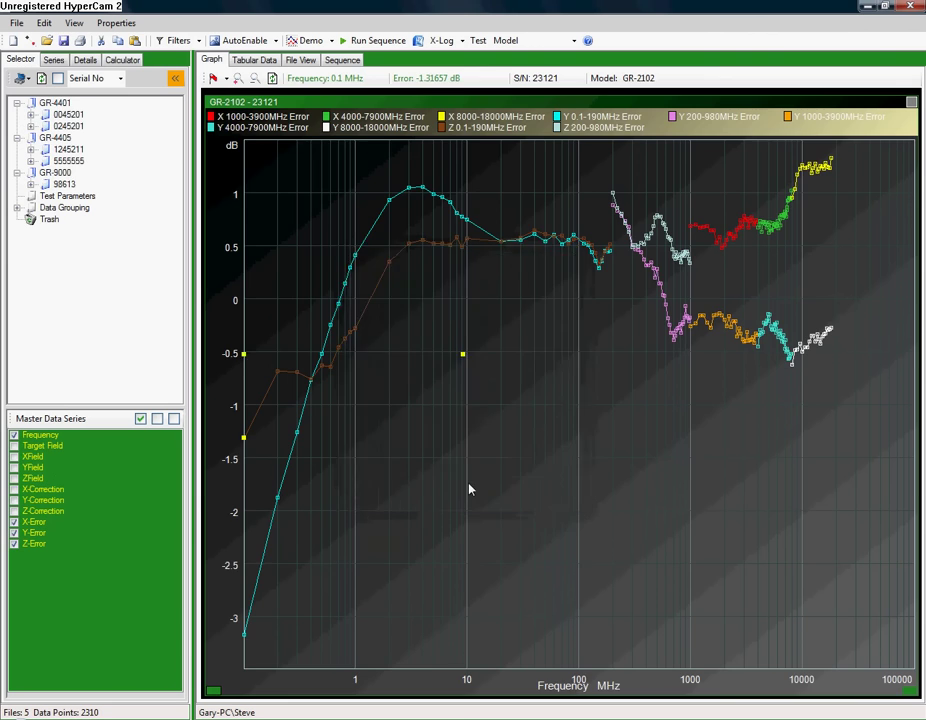
- Add the Demo2 folder from DemoData to the loaded test data
{"action": "left_click", "coordinate": [15, 24]}
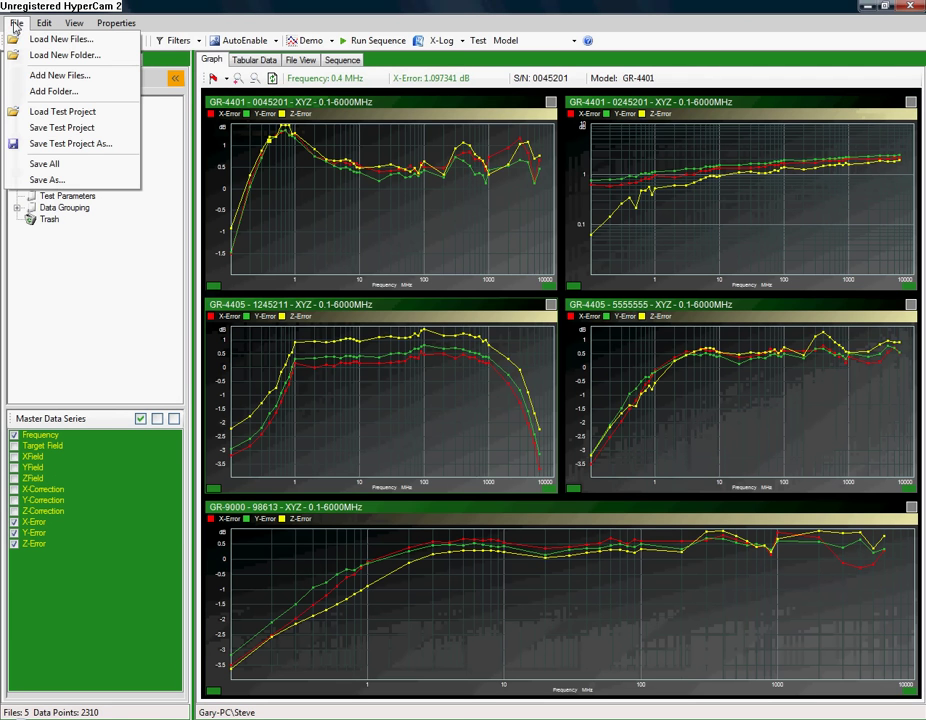
{"action": "left_click", "coordinate": [40, 91]}
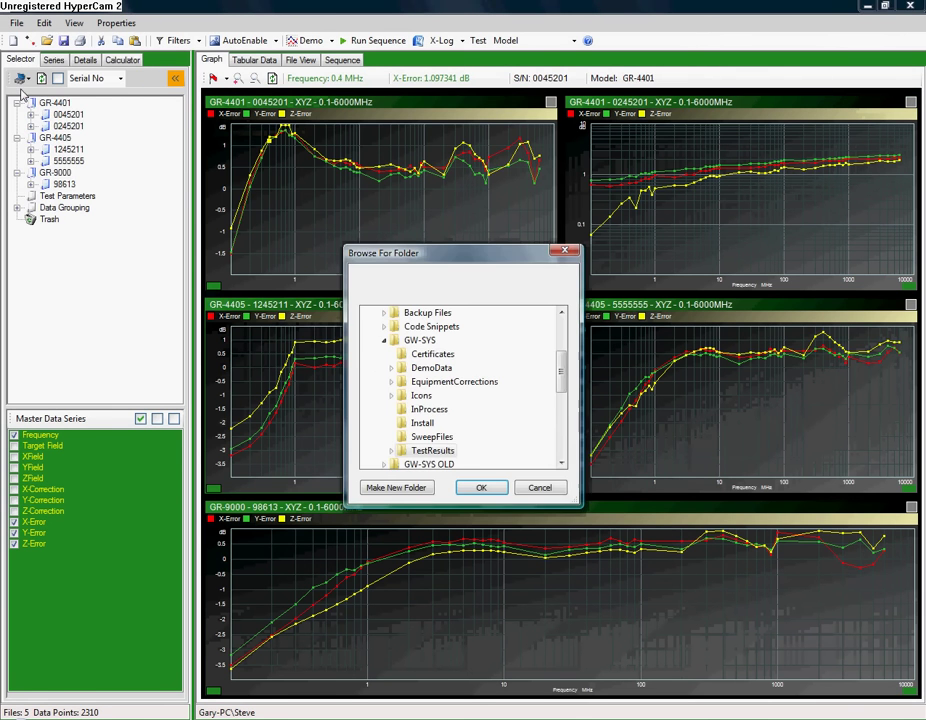
{"action": "left_click", "coordinate": [391, 368]}
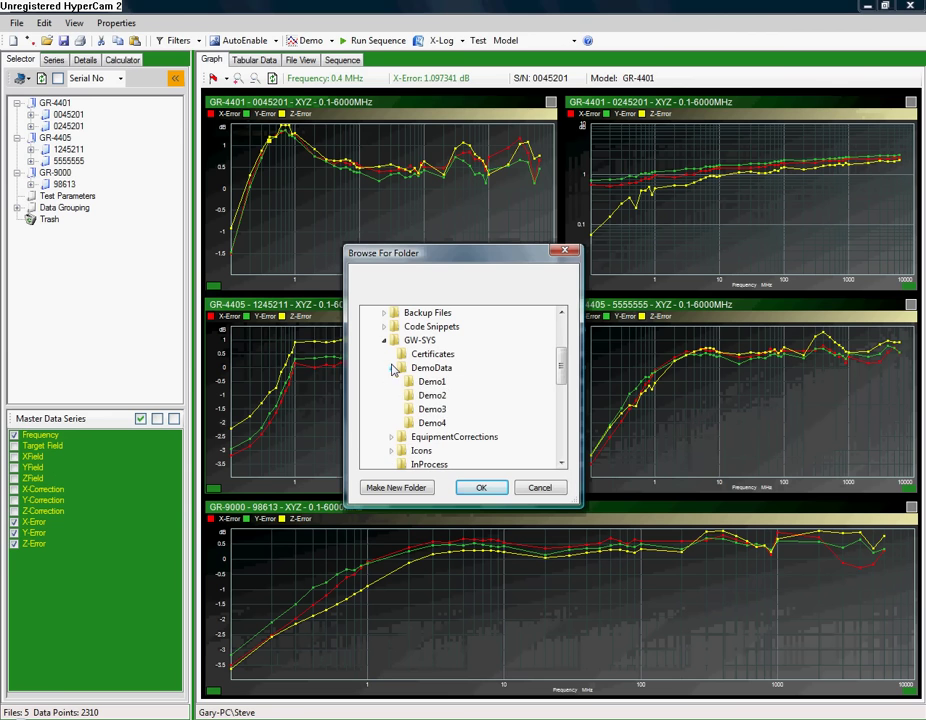
{"action": "left_click", "coordinate": [432, 397]}
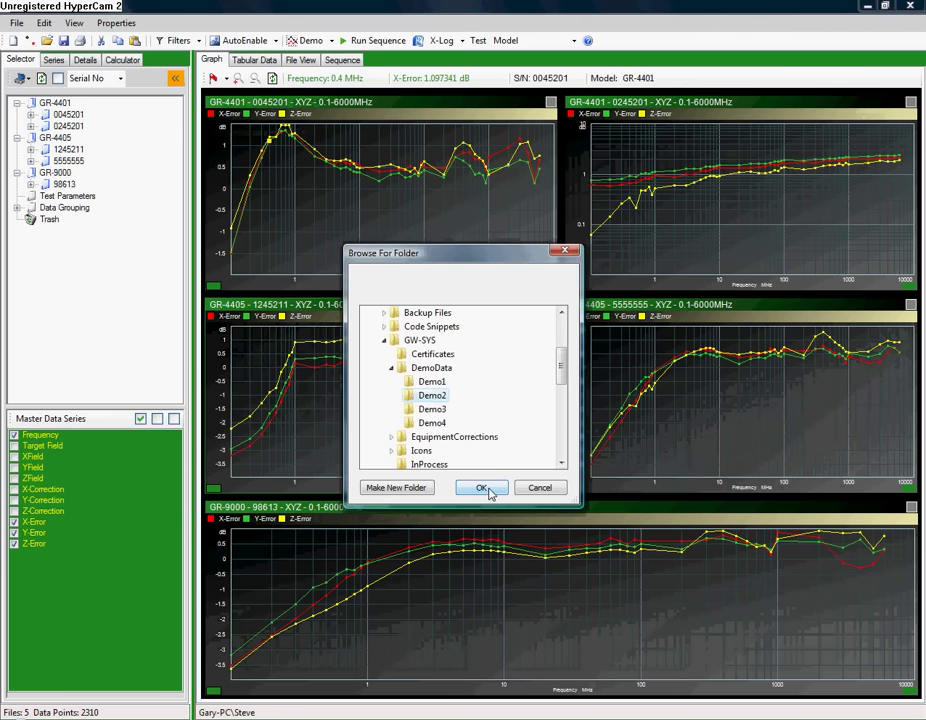
{"action": "left_click", "coordinate": [483, 488]}
- Add the Demo3 folder from DemoData to the loaded test data
{"action": "left_click", "coordinate": [16, 22]}
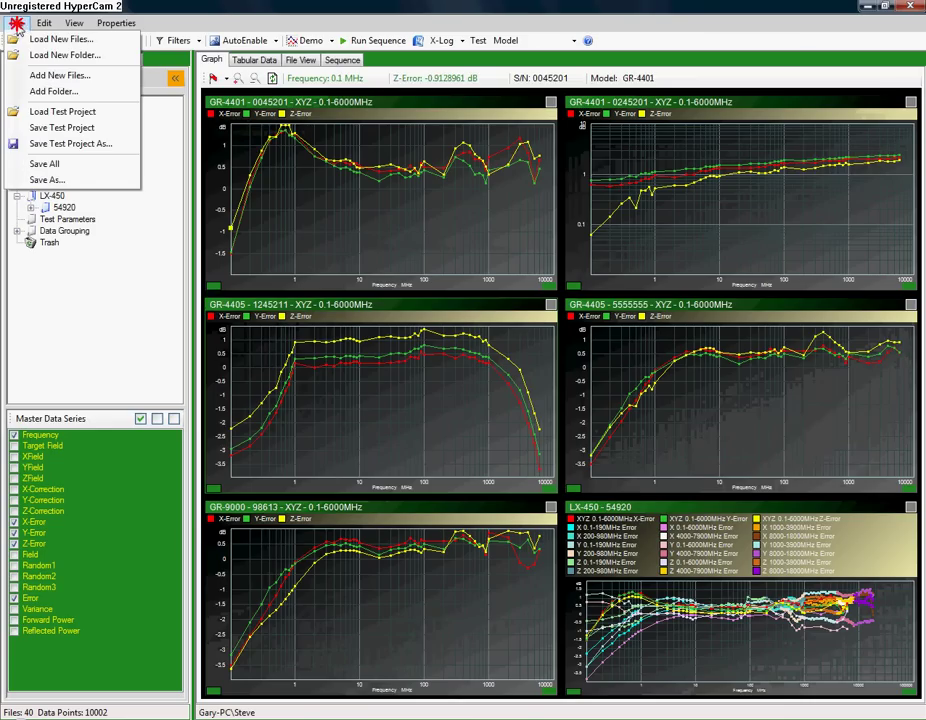
{"action": "left_click", "coordinate": [26, 93]}
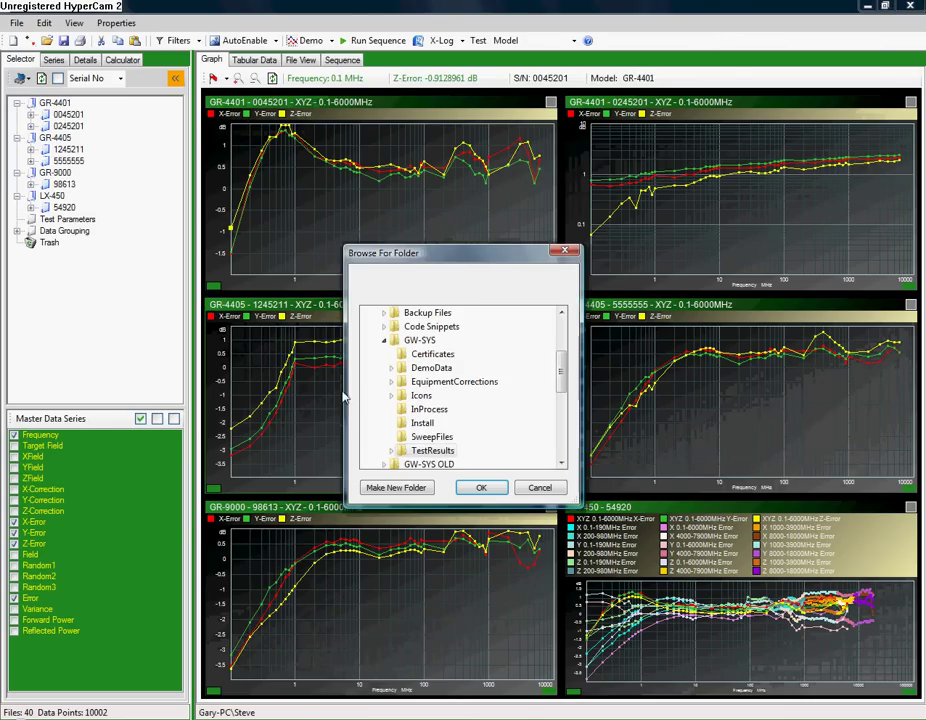
{"action": "left_click", "coordinate": [391, 368]}
{"action": "left_click", "coordinate": [431, 410]}
{"action": "left_click", "coordinate": [485, 491]}
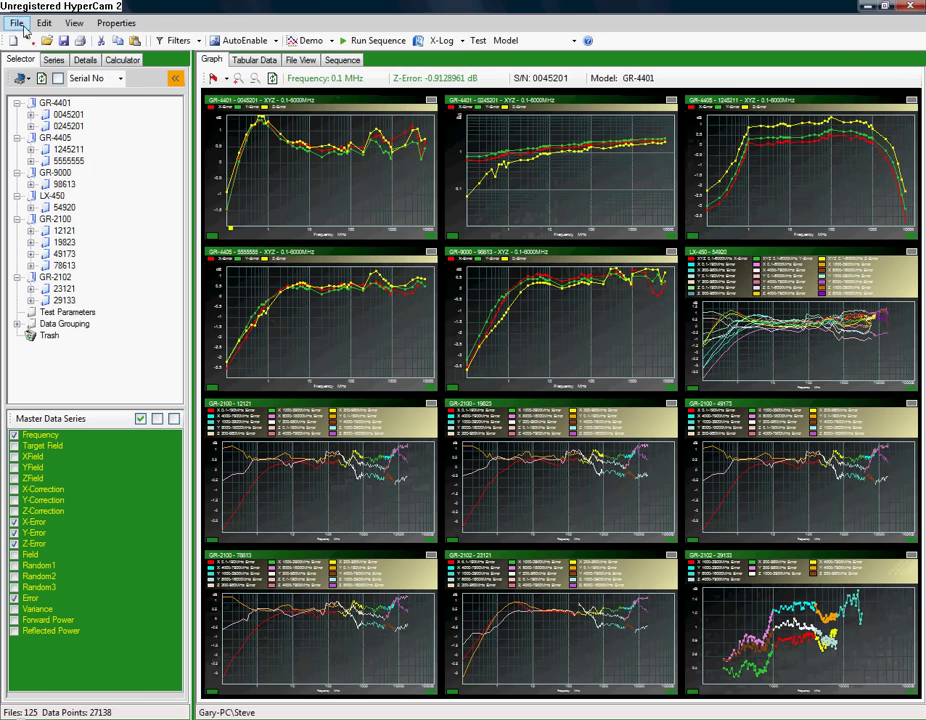
- Add the Demo4 folder from DemoData to the loaded test data
{"action": "left_click", "coordinate": [16, 22]}
{"action": "left_click", "coordinate": [52, 91]}
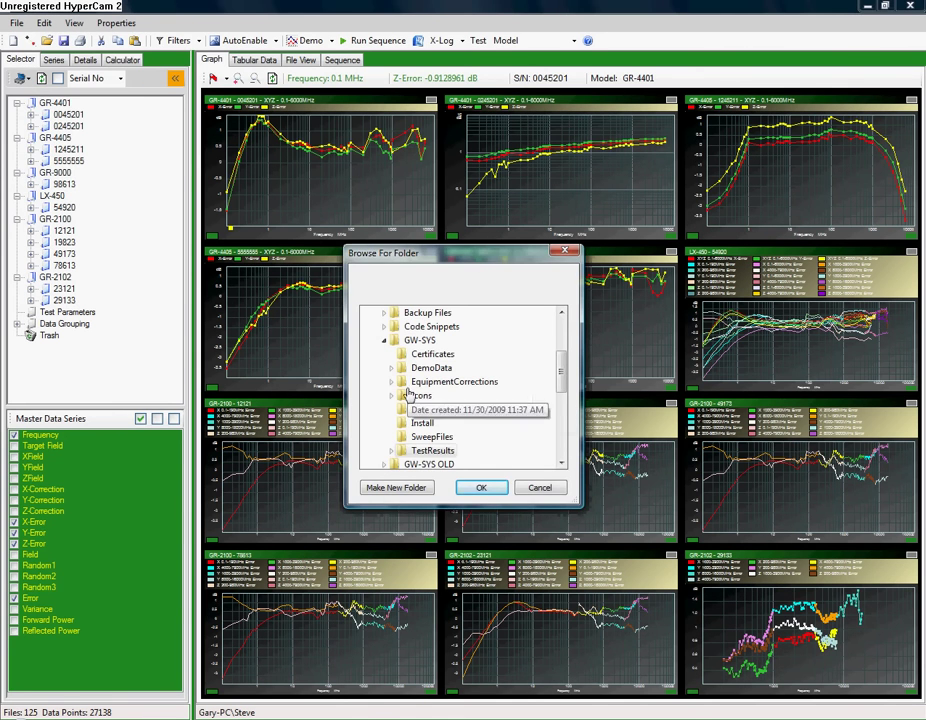
{"action": "left_click", "coordinate": [391, 368]}
{"action": "left_click", "coordinate": [432, 424]}
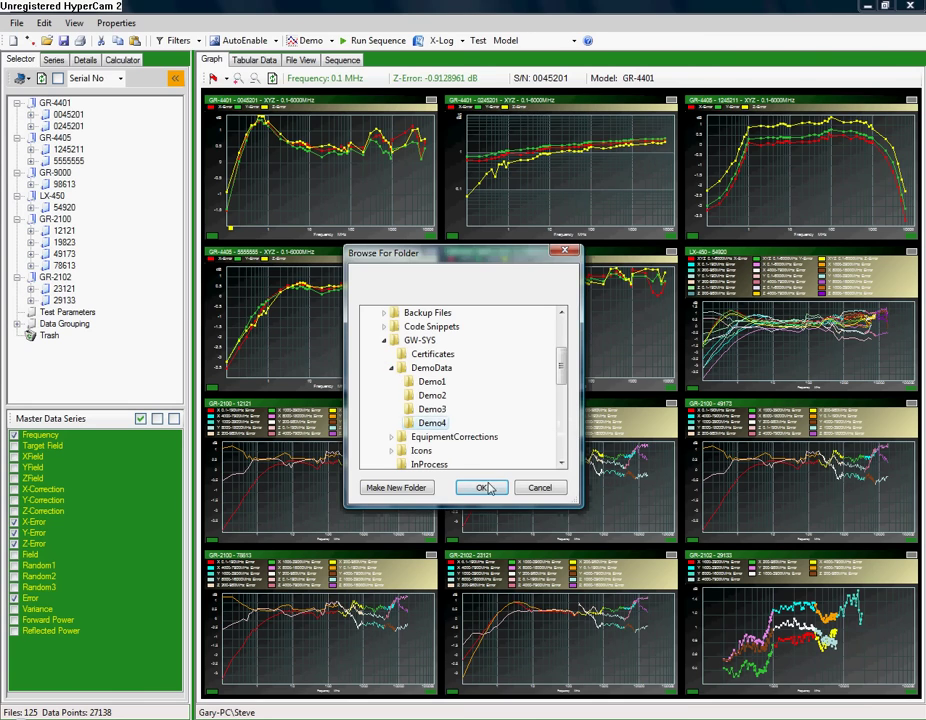
{"action": "left_click", "coordinate": [481, 487]}
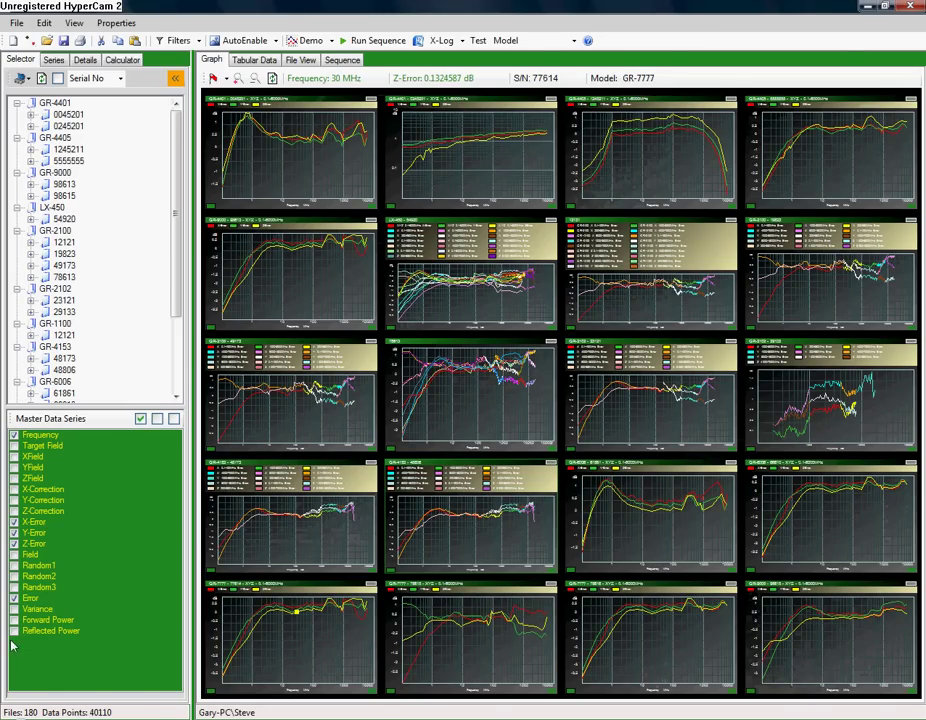
- Show the X-Correction master data series on all graphs and hide it again
{"action": "mouse_move", "coordinate": [173, 719]}
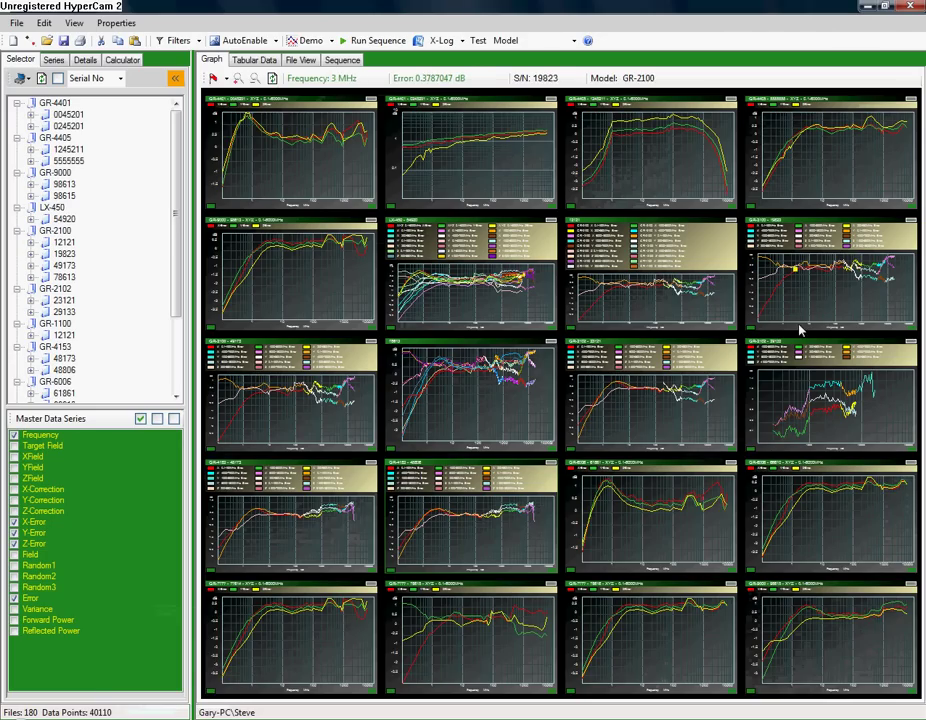
{"action": "left_click", "coordinate": [14, 489]}
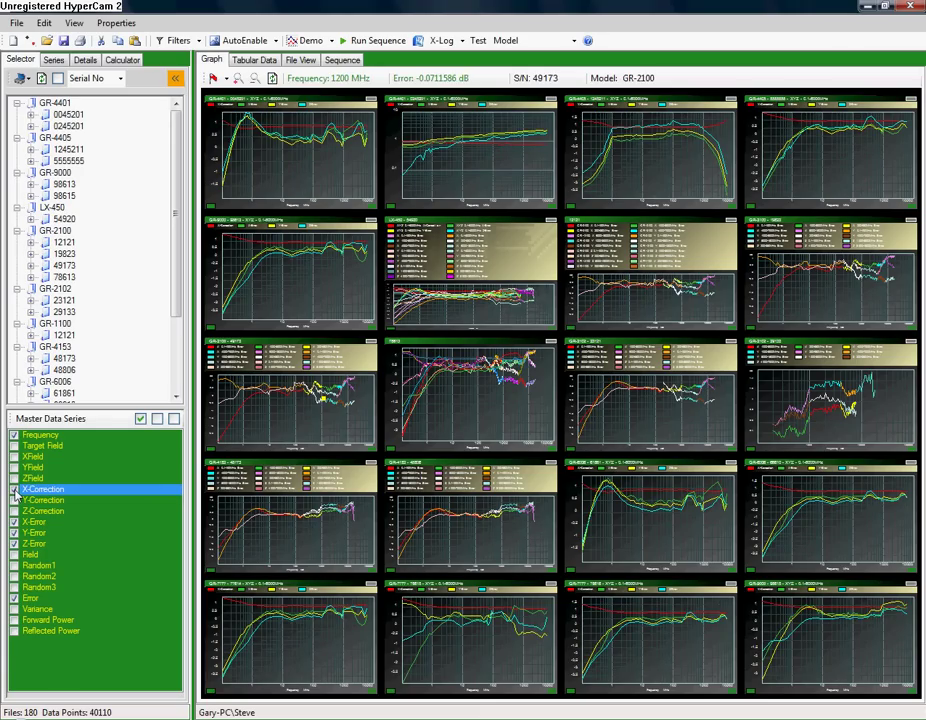
{"action": "left_click", "coordinate": [14, 490]}
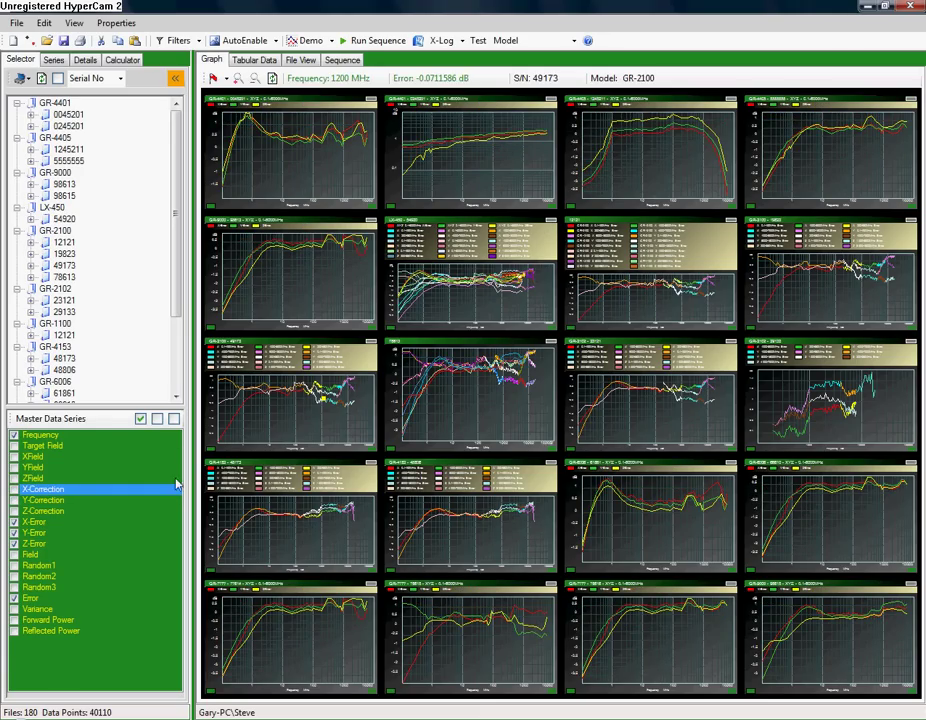
- Turn AutoEnable 1 off and back on for the master data series, and try the other AutoEnable options
{"action": "left_click", "coordinate": [141, 420]}
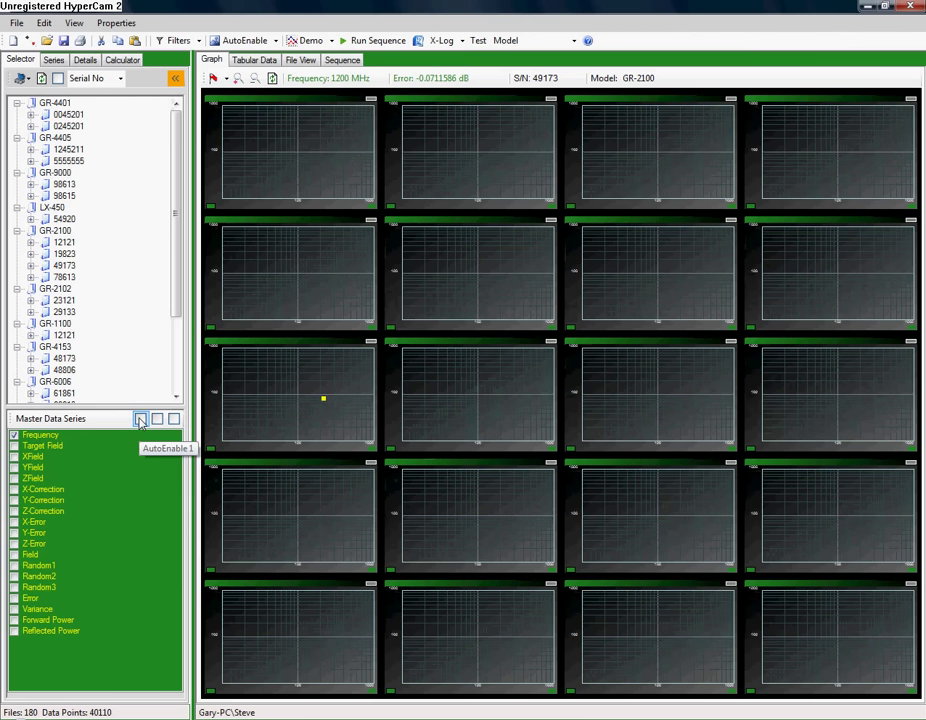
{"action": "left_click", "coordinate": [157, 420]}
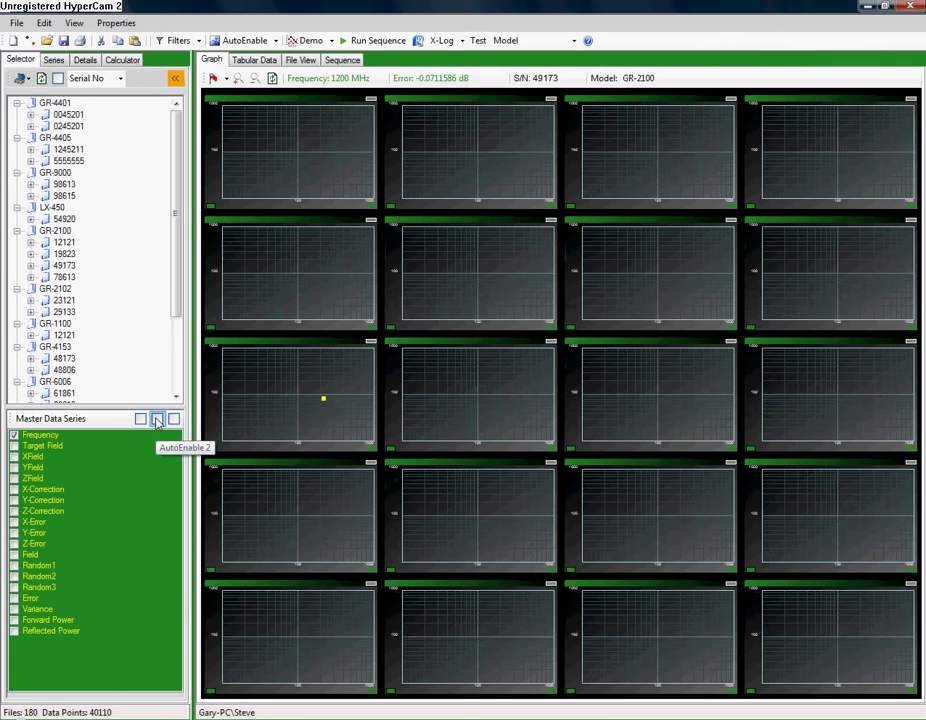
{"action": "left_click", "coordinate": [141, 420]}
{"action": "left_click", "coordinate": [174, 420]}
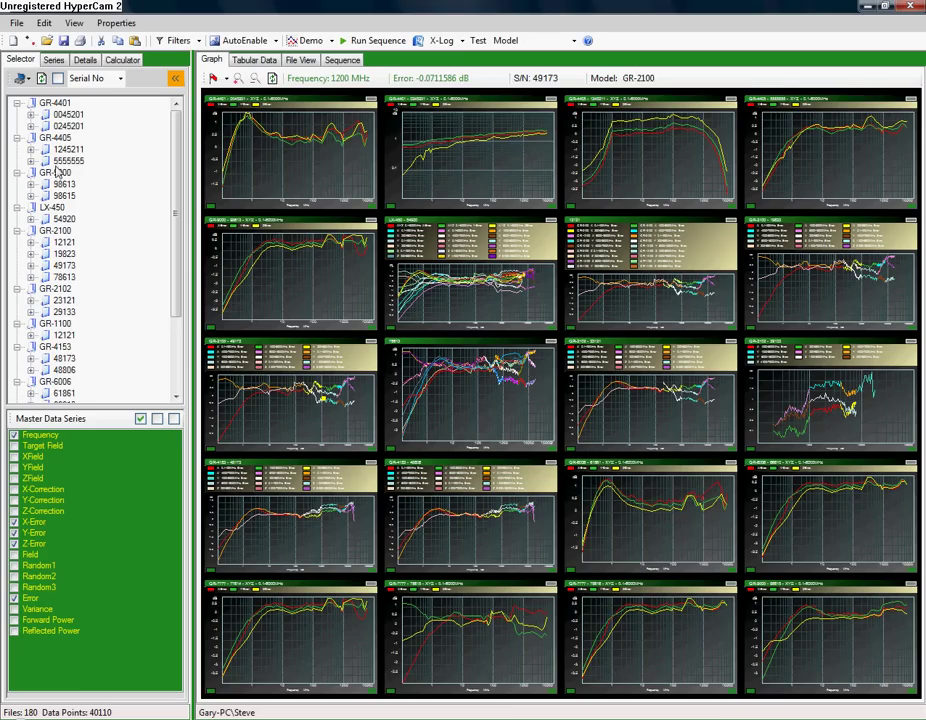
- Expand GR-4401 serial 0045201 and its XYZ 0.1-6000MHz file to view the contained data series
{"action": "left_click", "coordinate": [31, 115]}
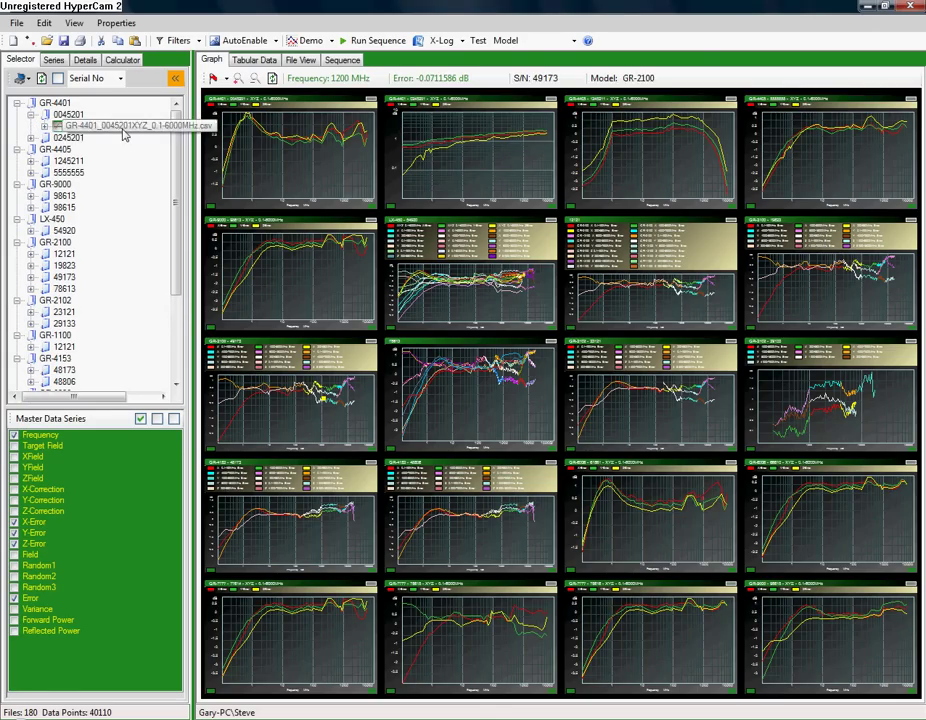
{"action": "left_click", "coordinate": [45, 126]}
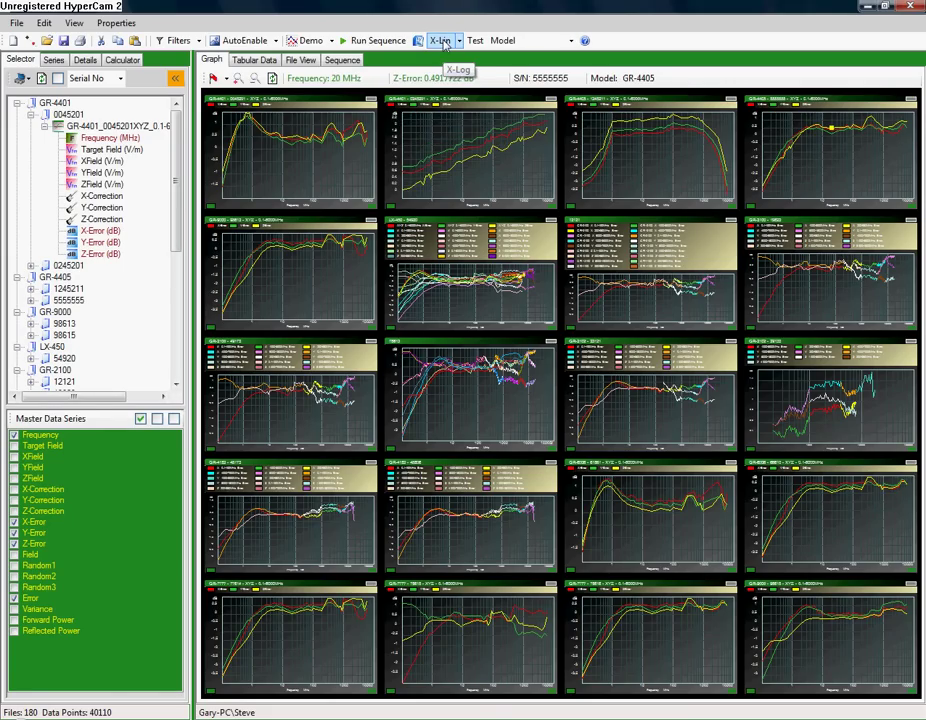
{"action": "left_click", "coordinate": [443, 41]}
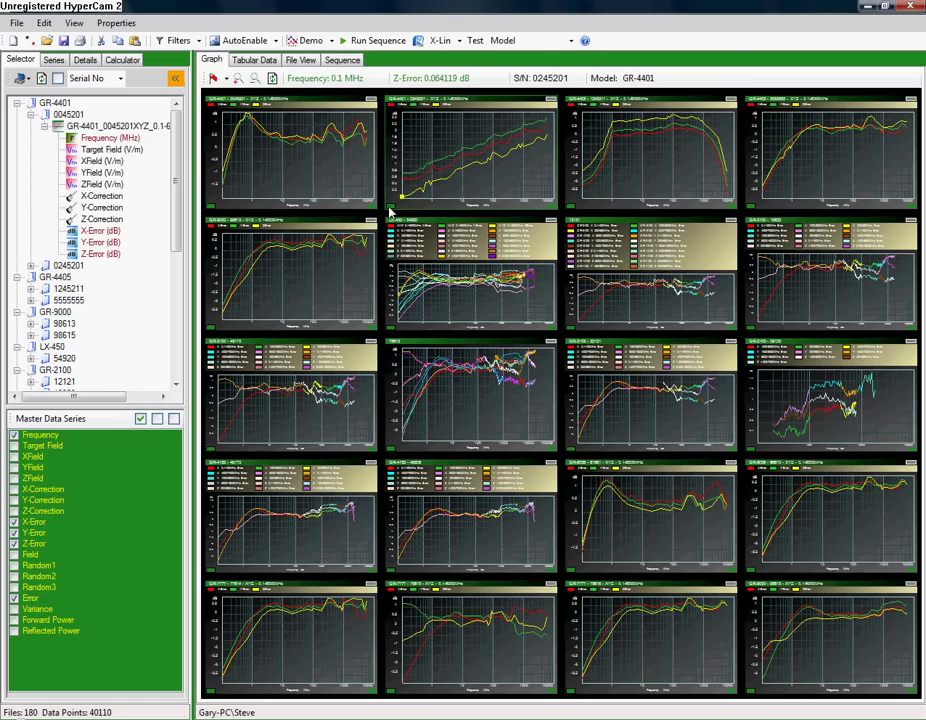
{"action": "left_click", "coordinate": [390, 209]}
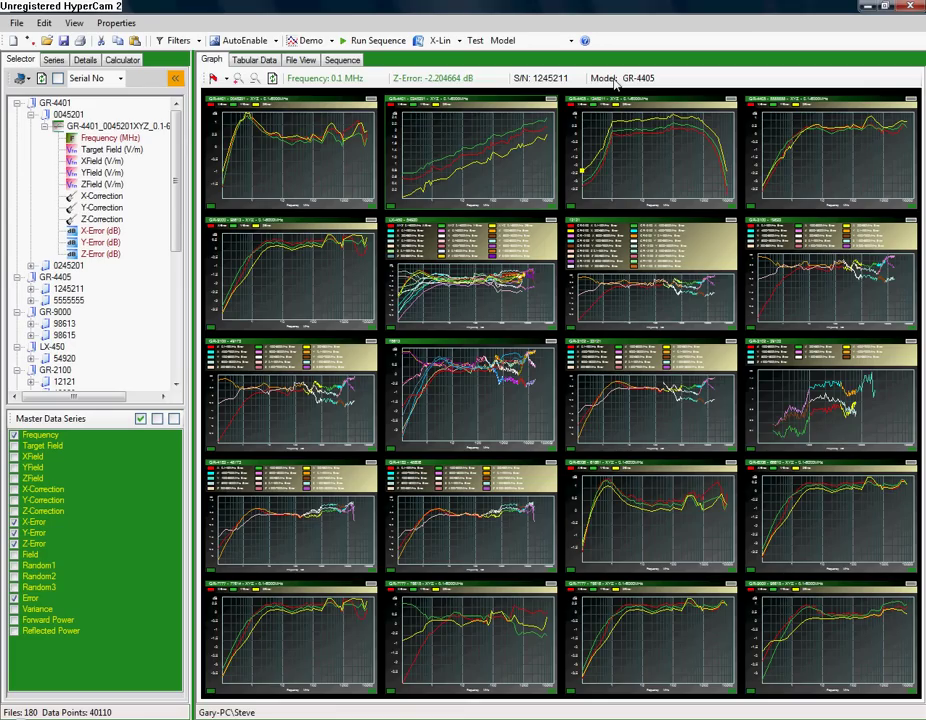
- Set the displayed test parameter to Range and read data points on the first three graphs
{"action": "left_click", "coordinate": [572, 41]}
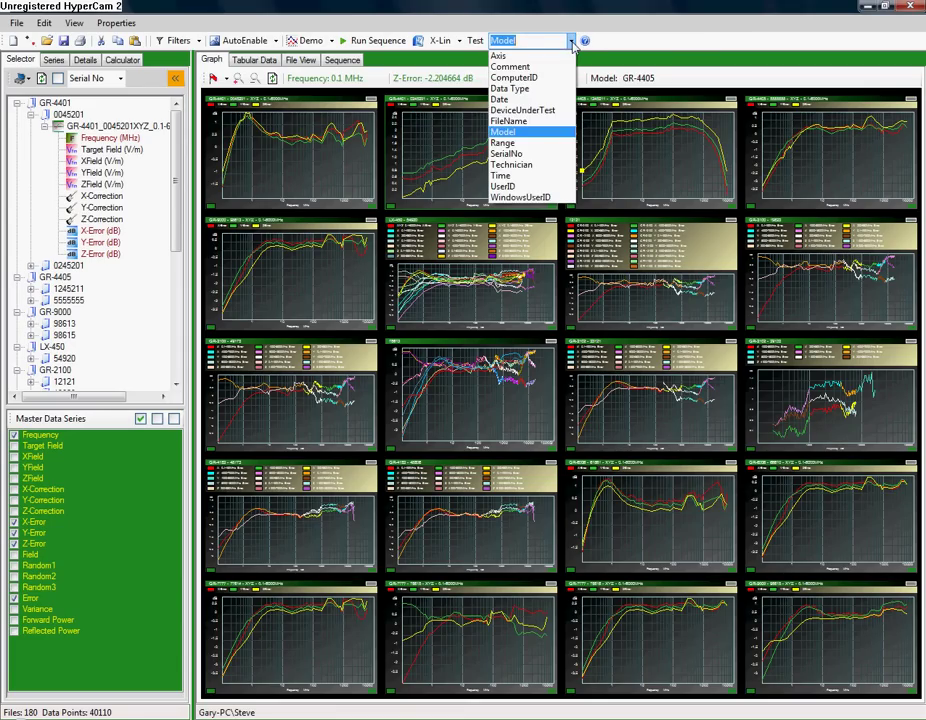
{"action": "left_click", "coordinate": [508, 144]}
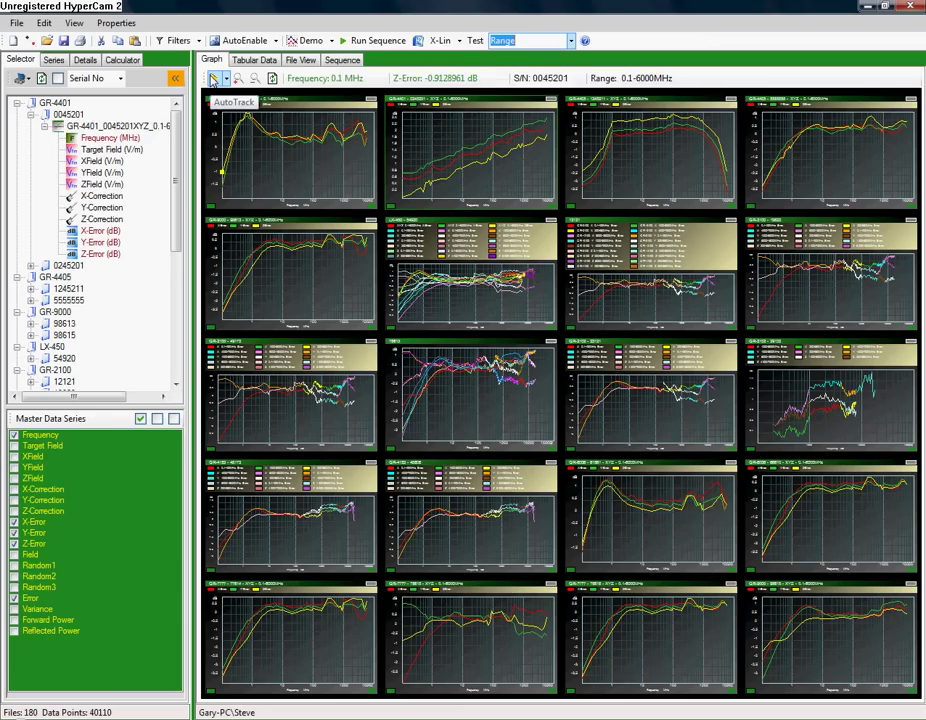
{"action": "left_click", "coordinate": [296, 162]}
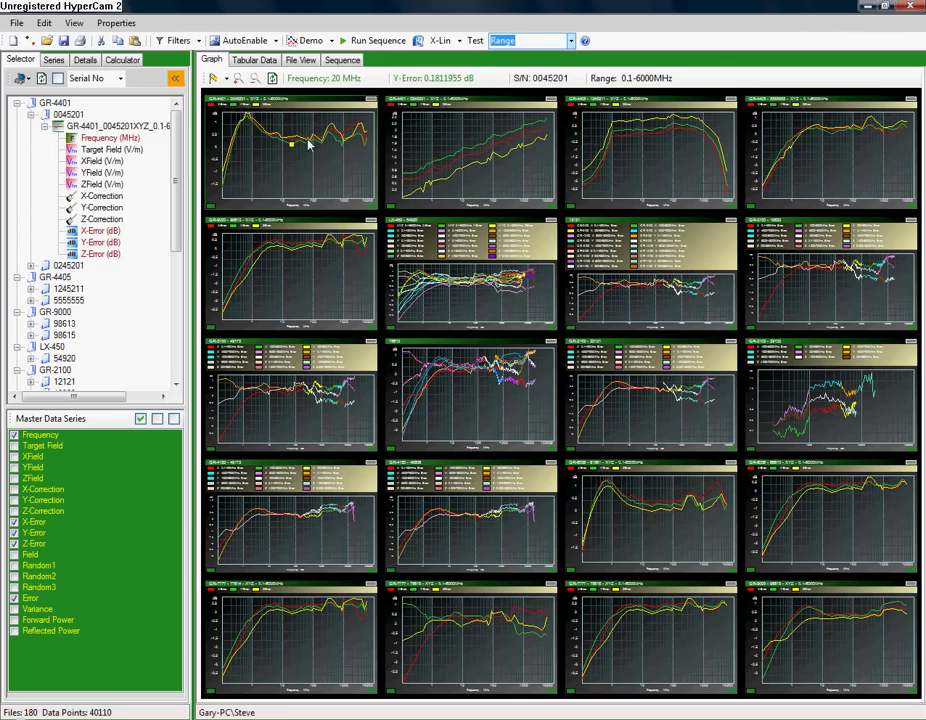
{"action": "left_click", "coordinate": [463, 168]}
{"action": "left_click", "coordinate": [627, 184]}
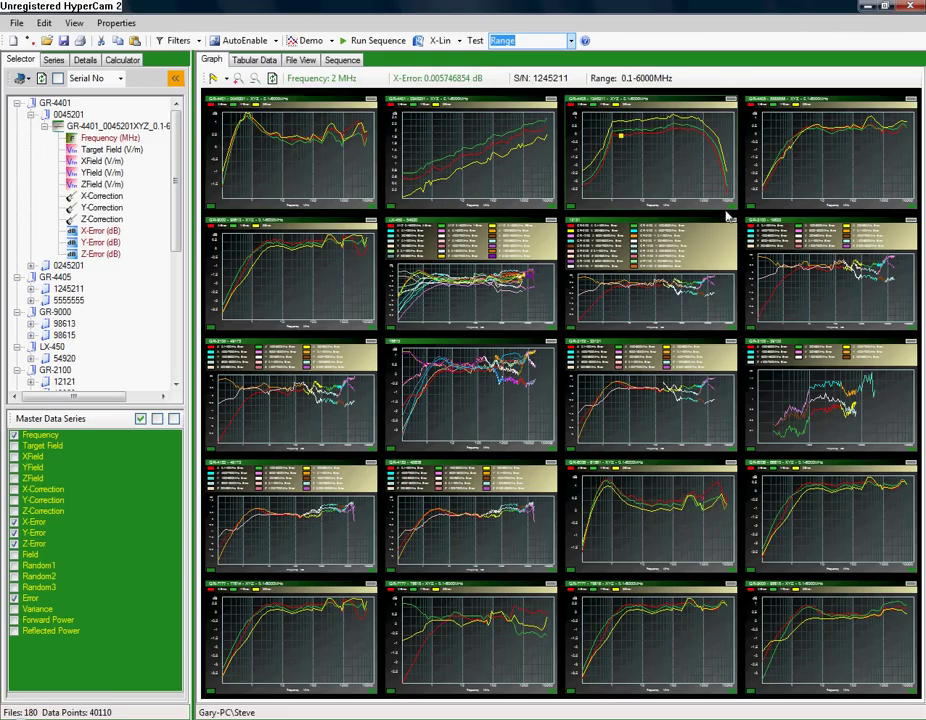
{"action": "right_click", "coordinate": [651, 157]}
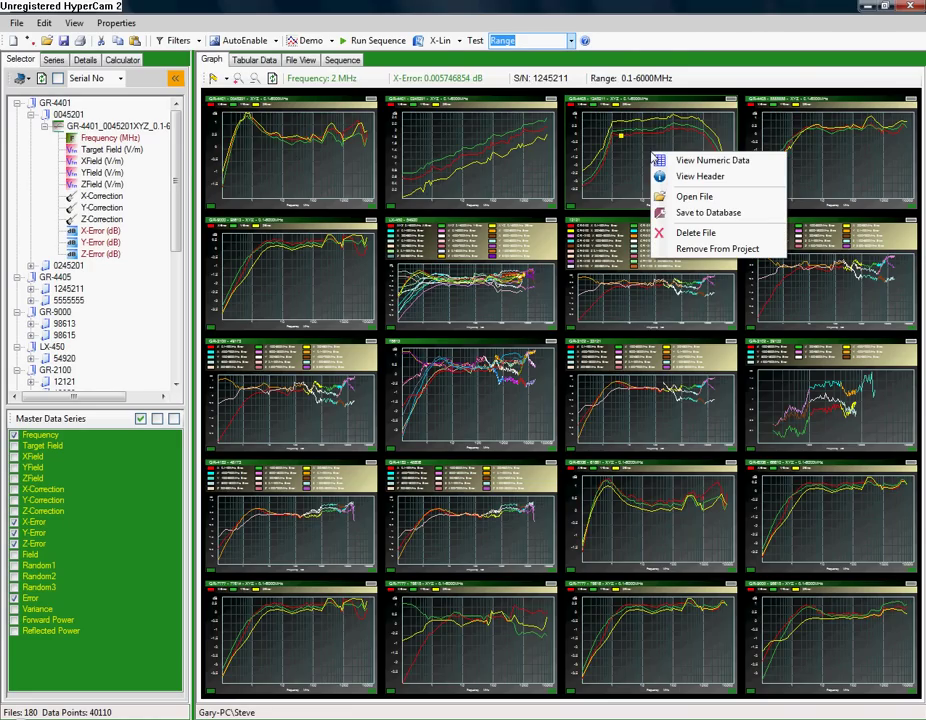
{"action": "left_click", "coordinate": [684, 162]}
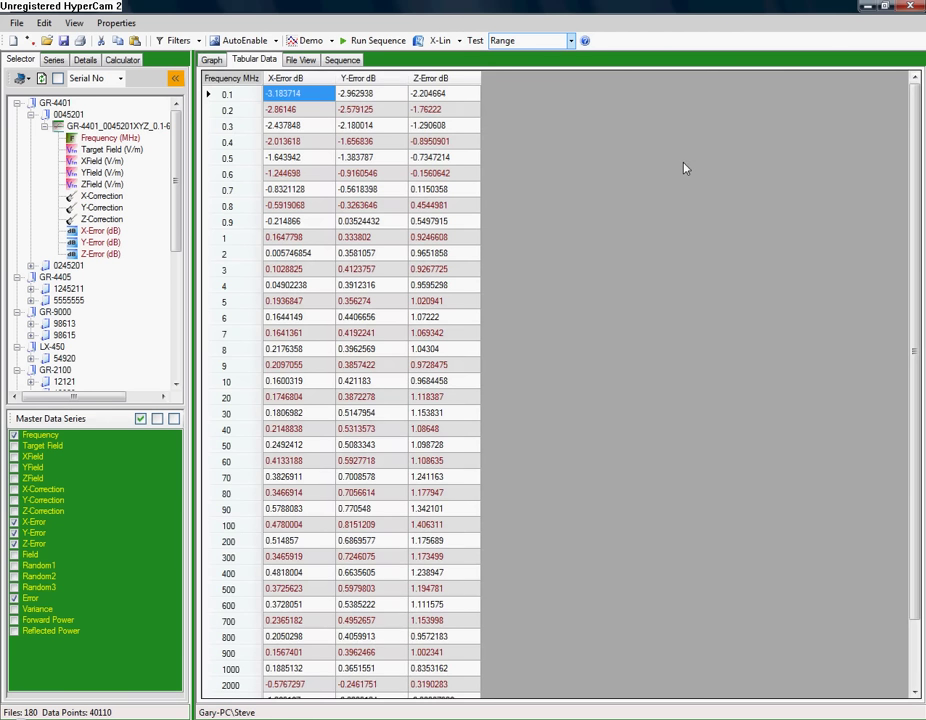
{"action": "left_click", "coordinate": [211, 59]}
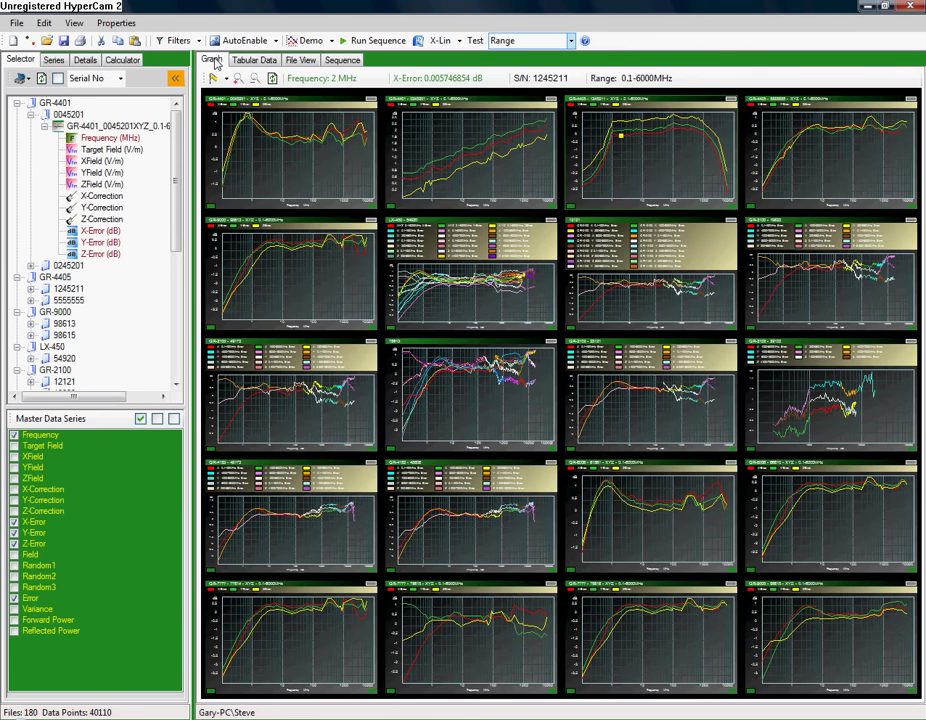
{"action": "right_click", "coordinate": [680, 153]}
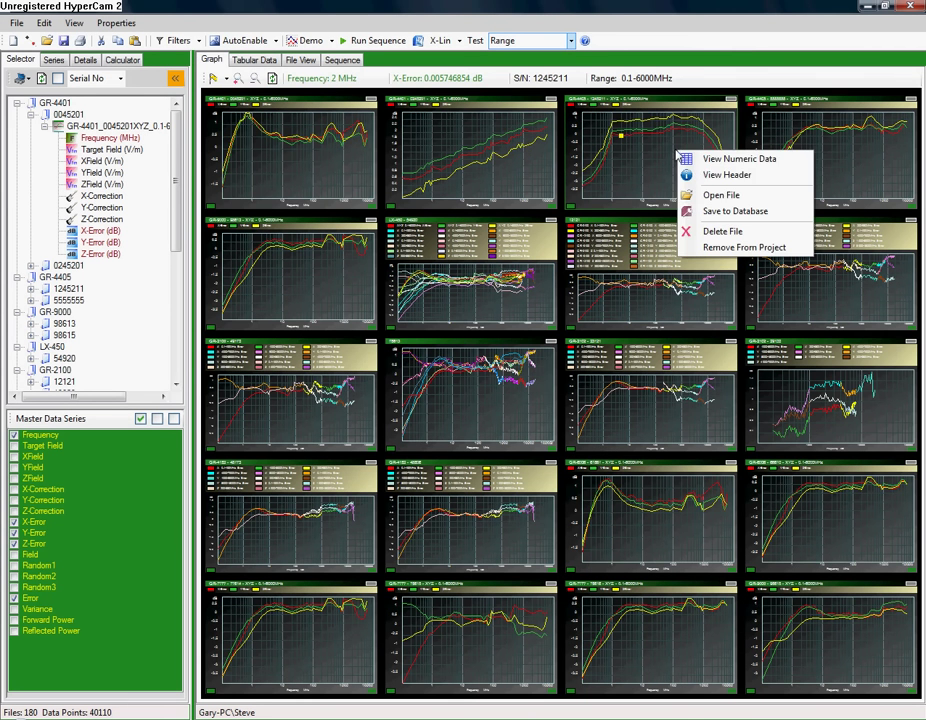
{"action": "left_click", "coordinate": [706, 176]}
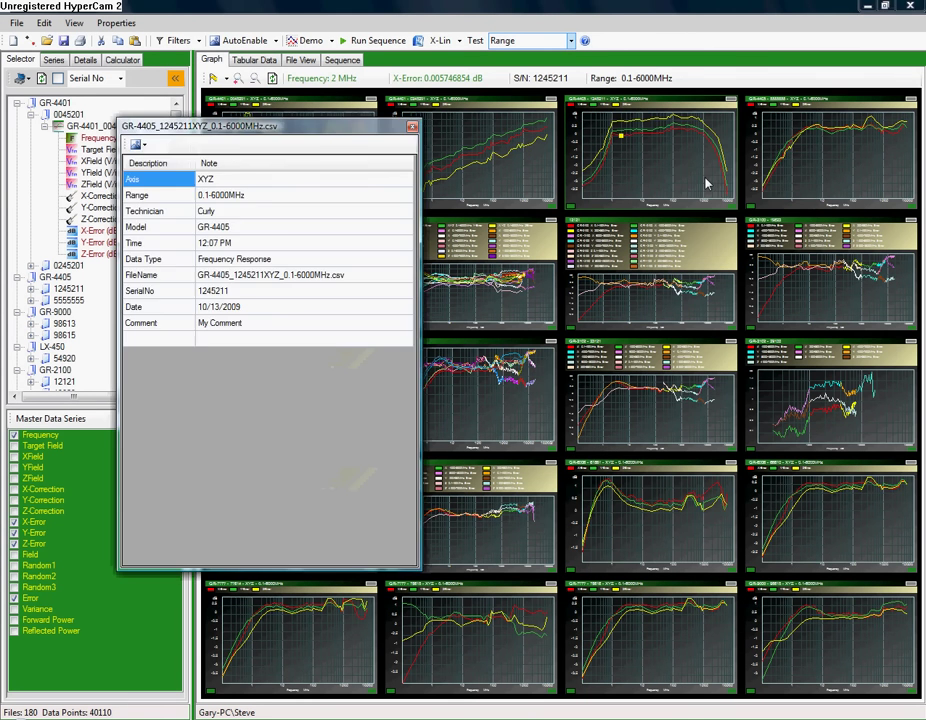
{"action": "left_click", "coordinate": [181, 165]}
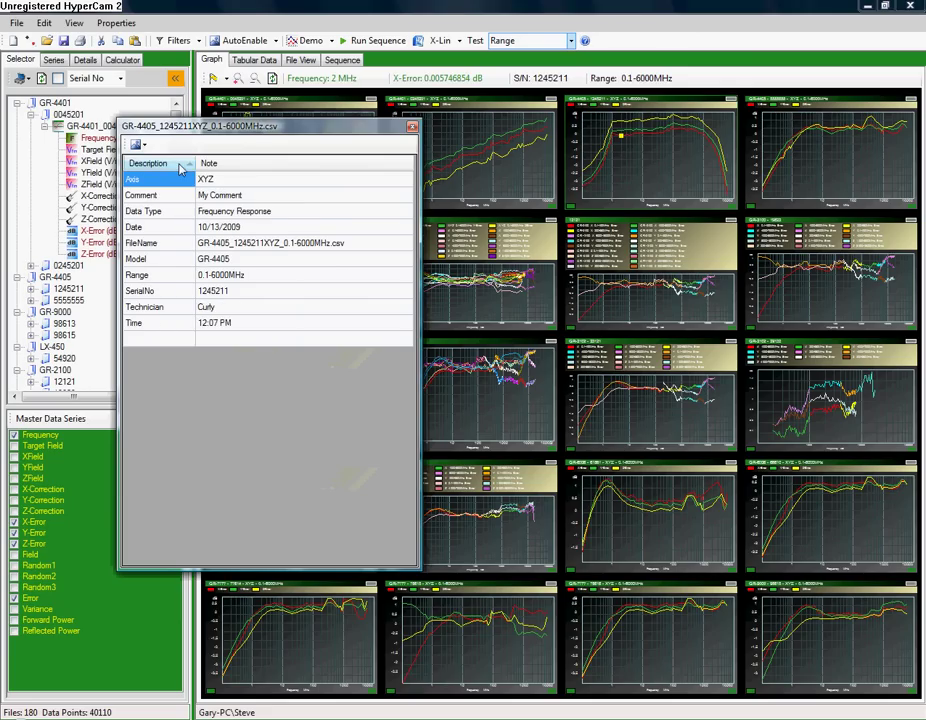
{"action": "left_click", "coordinate": [411, 127]}
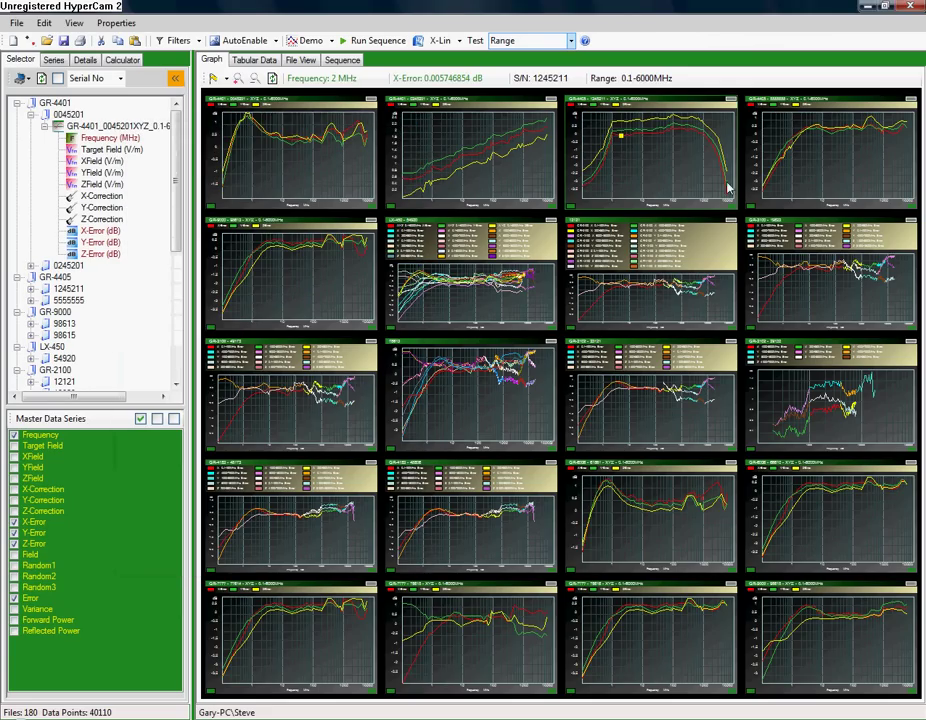
{"action": "right_click", "coordinate": [676, 157]}
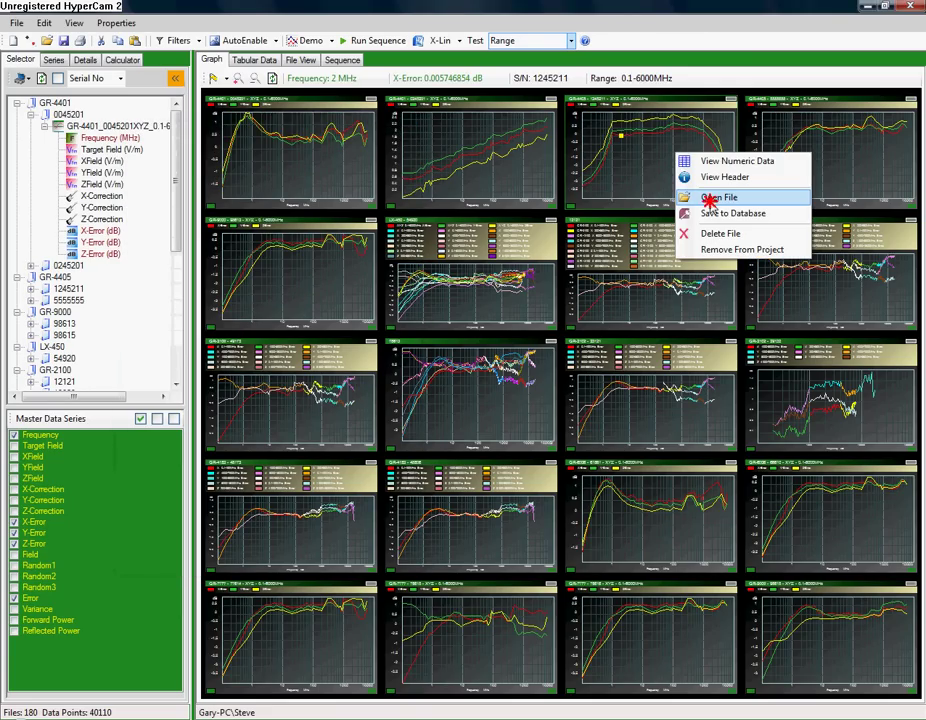
{"action": "left_click", "coordinate": [711, 199]}
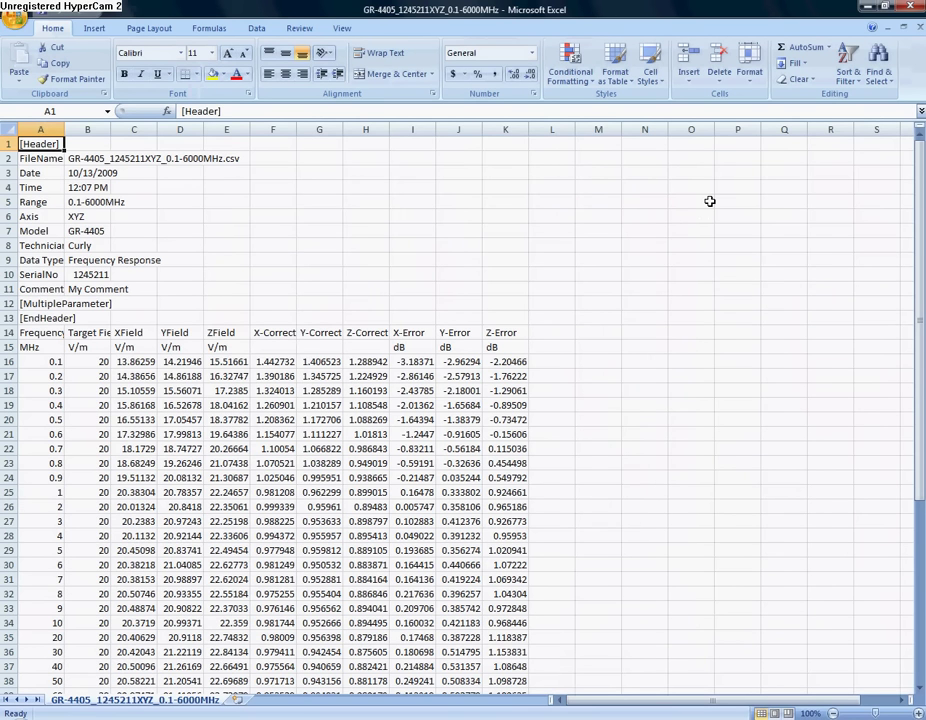
{"action": "left_click", "coordinate": [916, 7]}
{"action": "right_click", "coordinate": [678, 175]}
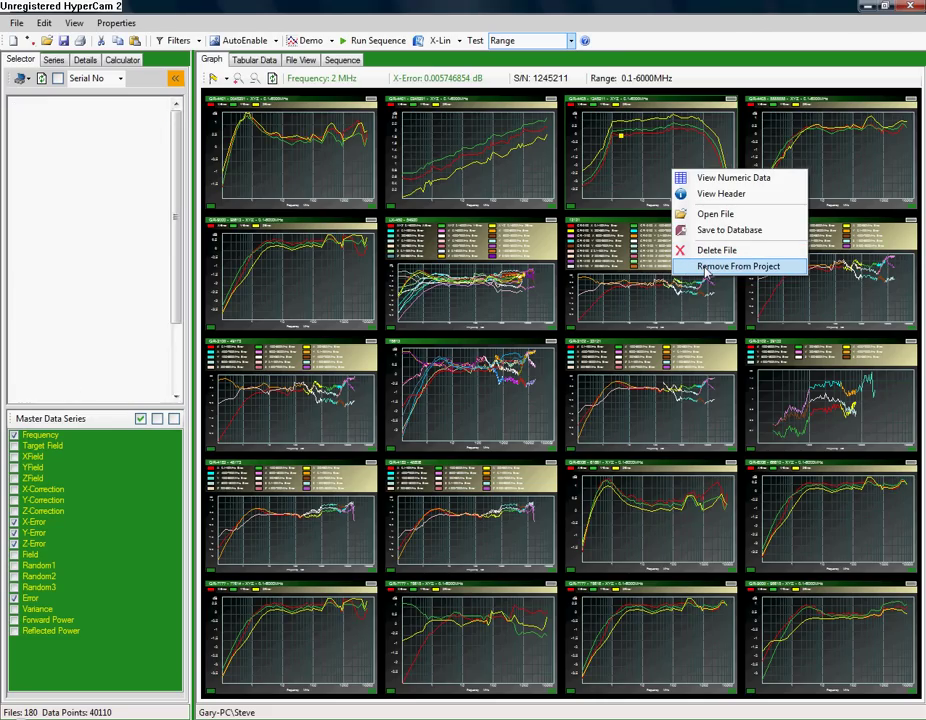
{"action": "left_click", "coordinate": [706, 268]}
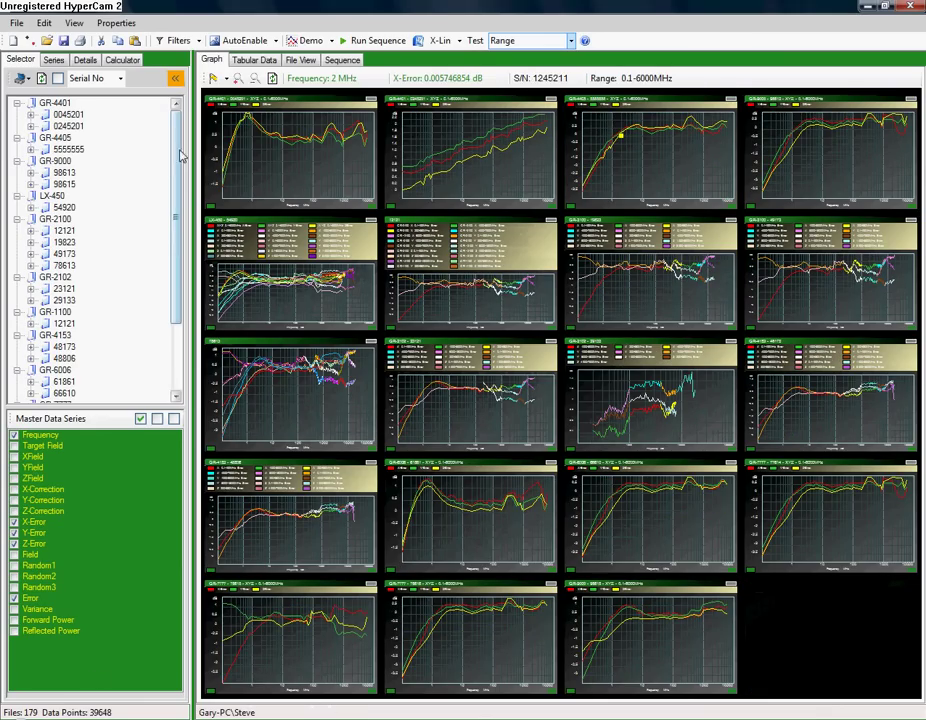
{"action": "left_click_drag", "start_coordinate": [176, 163], "coordinate": [178, 128]}
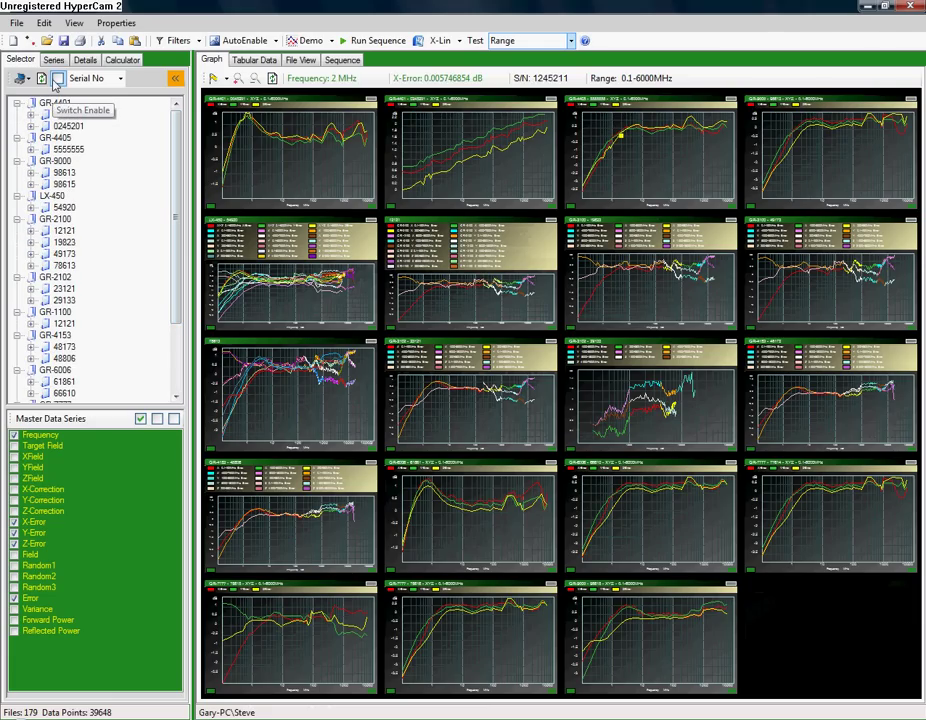
- Show the enable checkboxes in the selector tree, and disable model GR-2100 and GR-9000 serial 98615
{"action": "left_click", "coordinate": [58, 80]}
{"action": "left_click", "coordinate": [58, 80]}
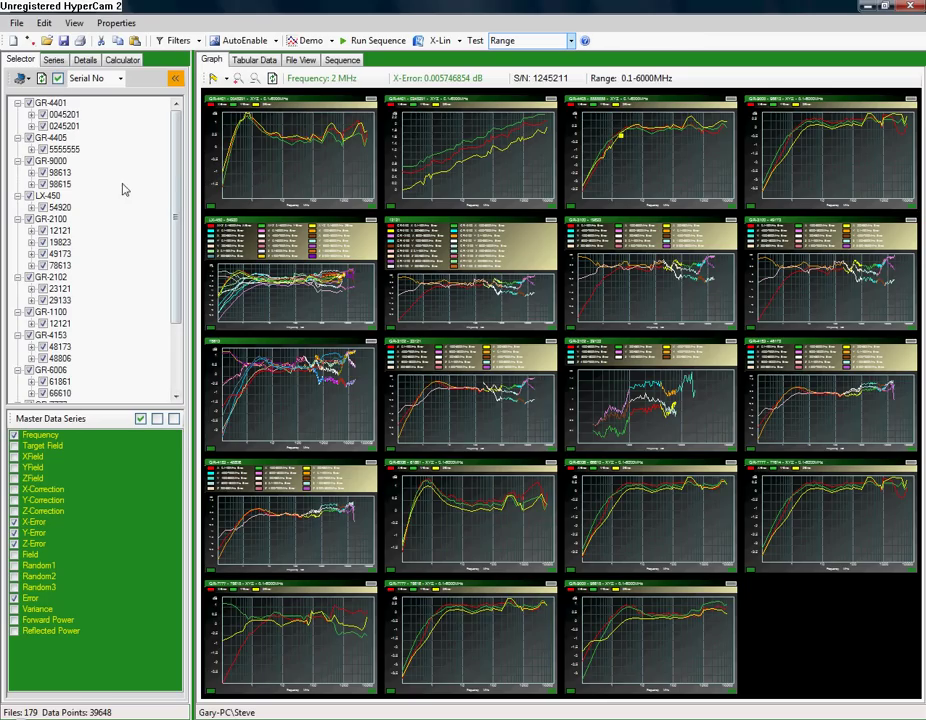
{"action": "left_click", "coordinate": [29, 218]}
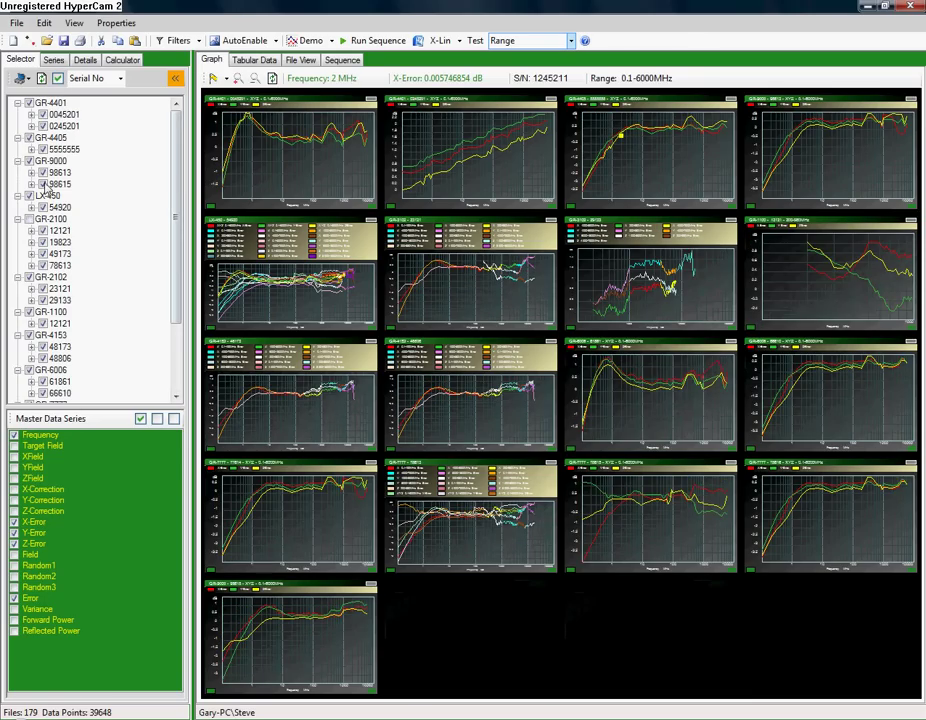
{"action": "left_click", "coordinate": [42, 184]}
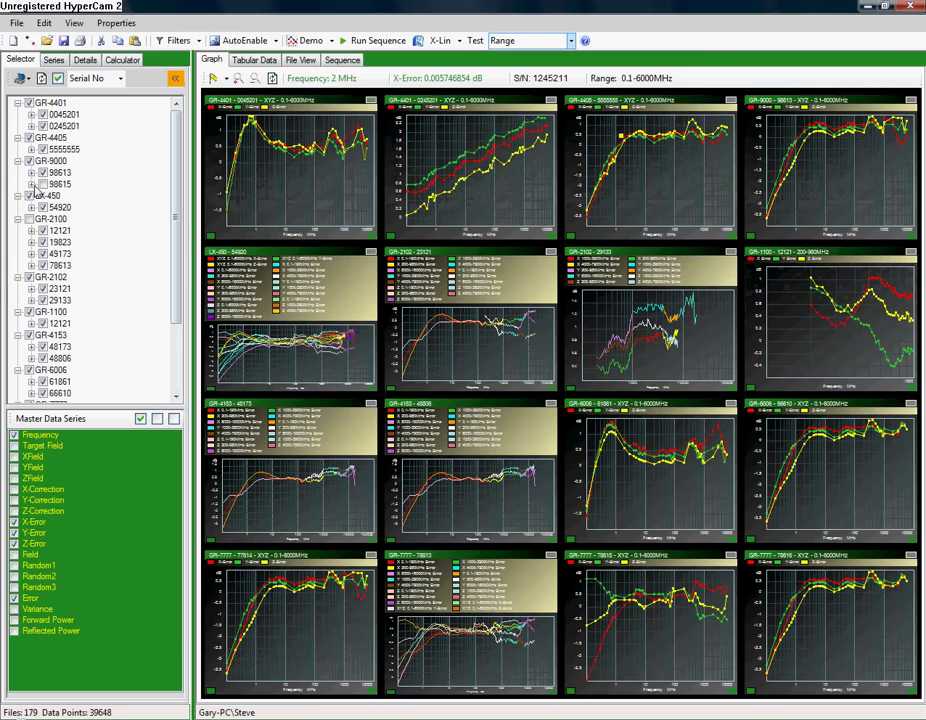
- Expand GR-9000 serials 98615 and 98613, and disable the 98613 0.1-6000MHz file and GR-4405 serial 5555555
{"action": "left_click", "coordinate": [31, 184]}
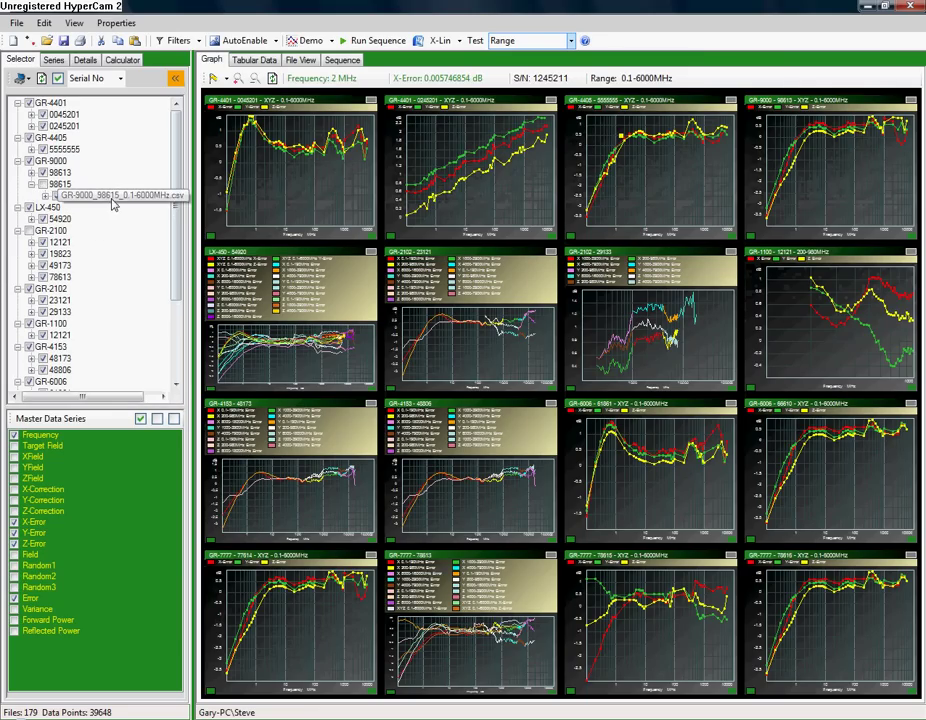
{"action": "left_click", "coordinate": [32, 173]}
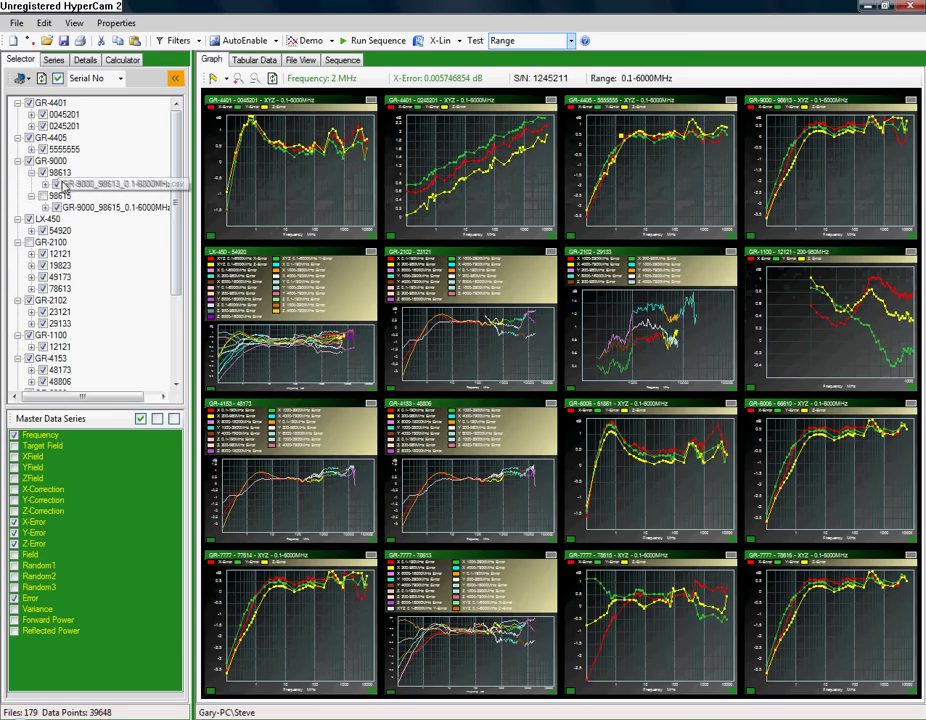
{"action": "left_click", "coordinate": [56, 184]}
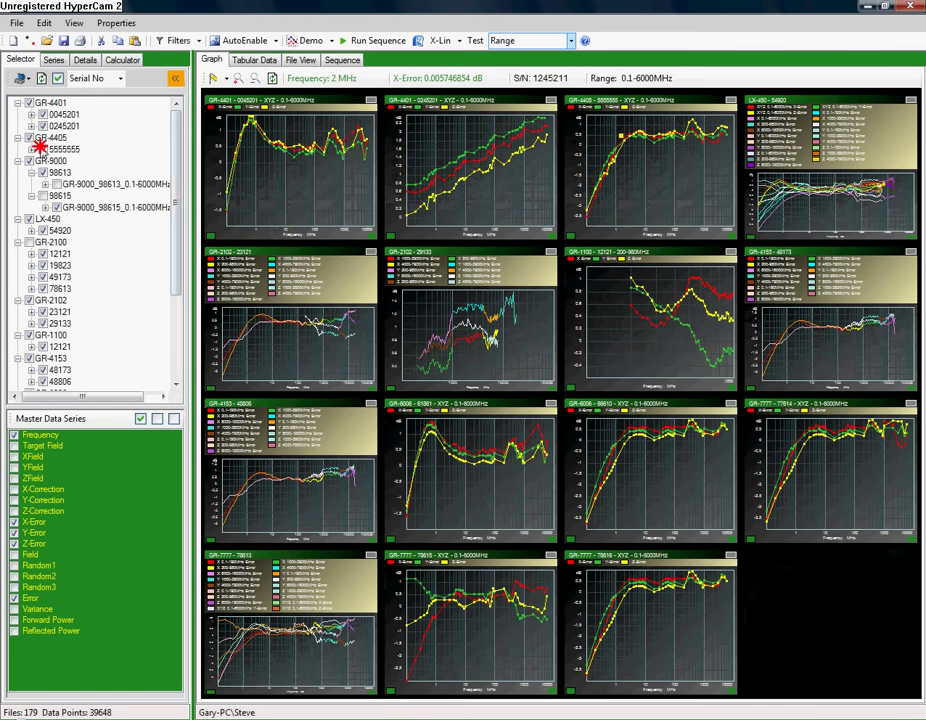
{"action": "left_click", "coordinate": [42, 149]}
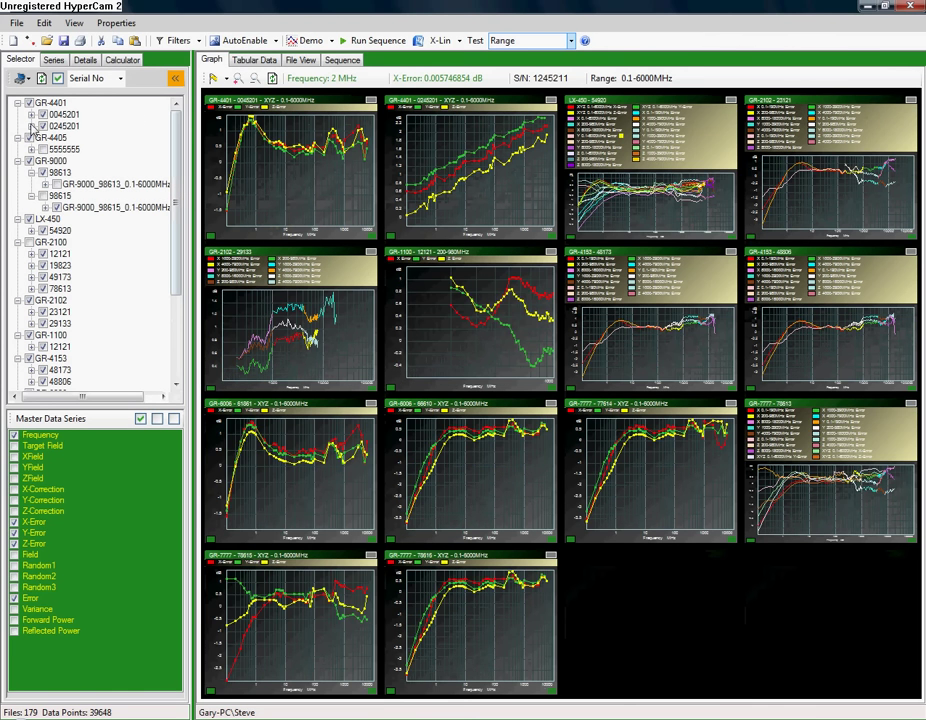
- Try adding the XField, YField and ZField series of GR-4401 file 0245201 to its graph, and disable them again
{"action": "left_click", "coordinate": [31, 126]}
{"action": "left_click", "coordinate": [44, 137]}
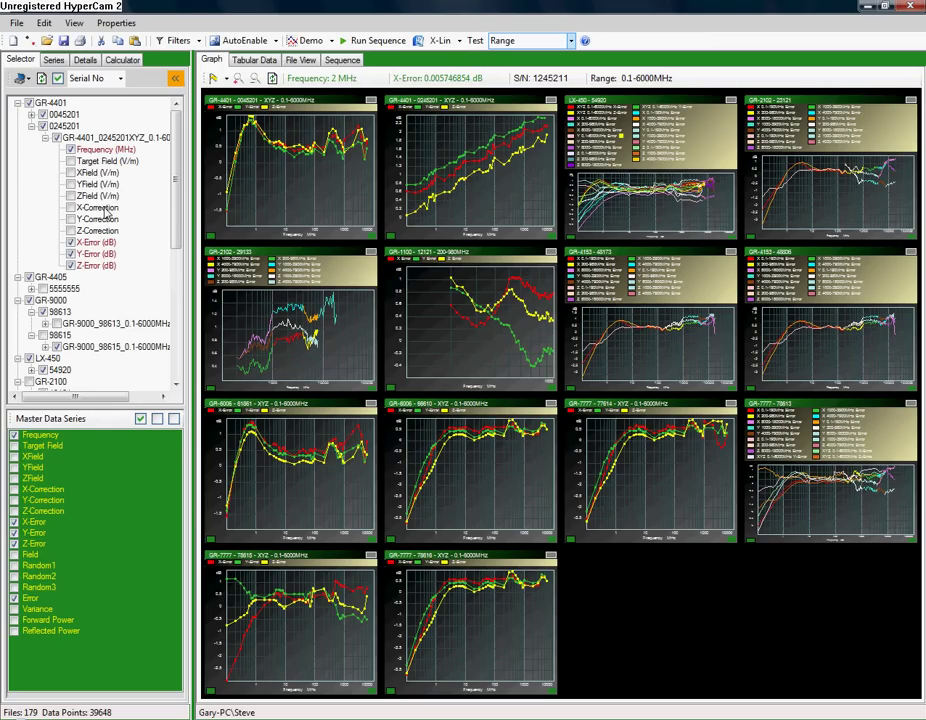
{"action": "left_click", "coordinate": [71, 185]}
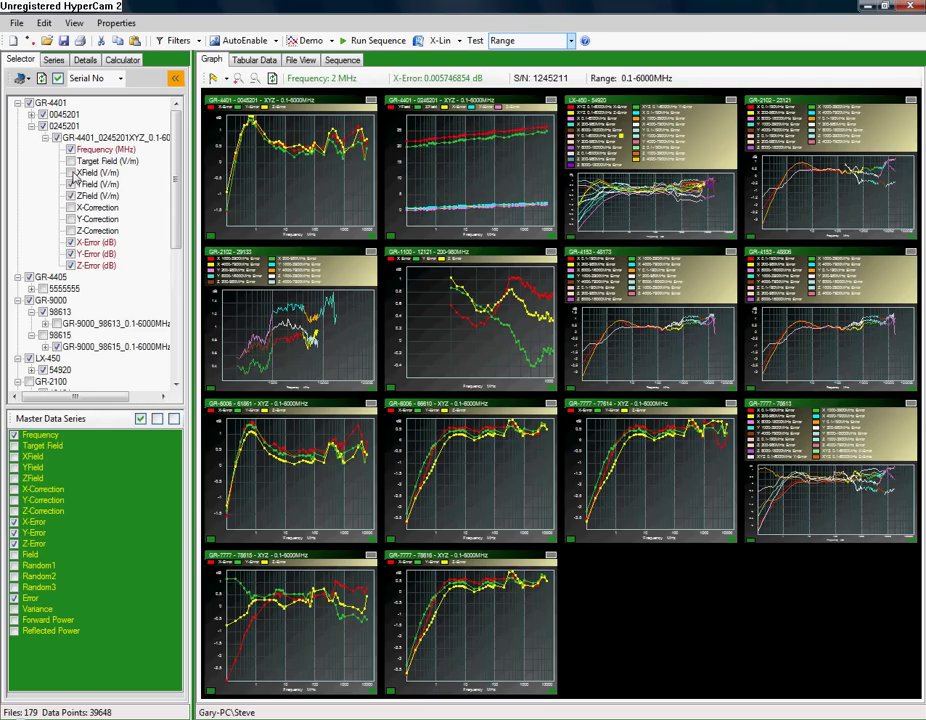
{"action": "left_click", "coordinate": [57, 136]}
{"action": "left_click", "coordinate": [71, 196]}
{"action": "left_click", "coordinate": [71, 184]}
{"action": "left_click", "coordinate": [72, 174]}
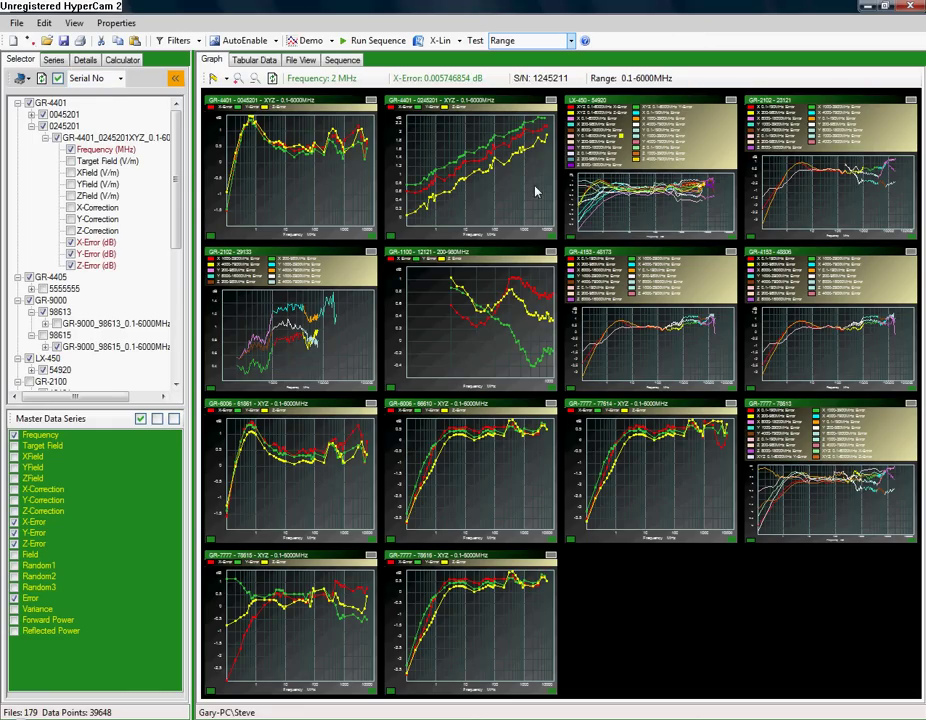
- Try sorting the graphs by None, Axis and Range, and refresh the range-sorted graphs
{"action": "left_click", "coordinate": [120, 79]}
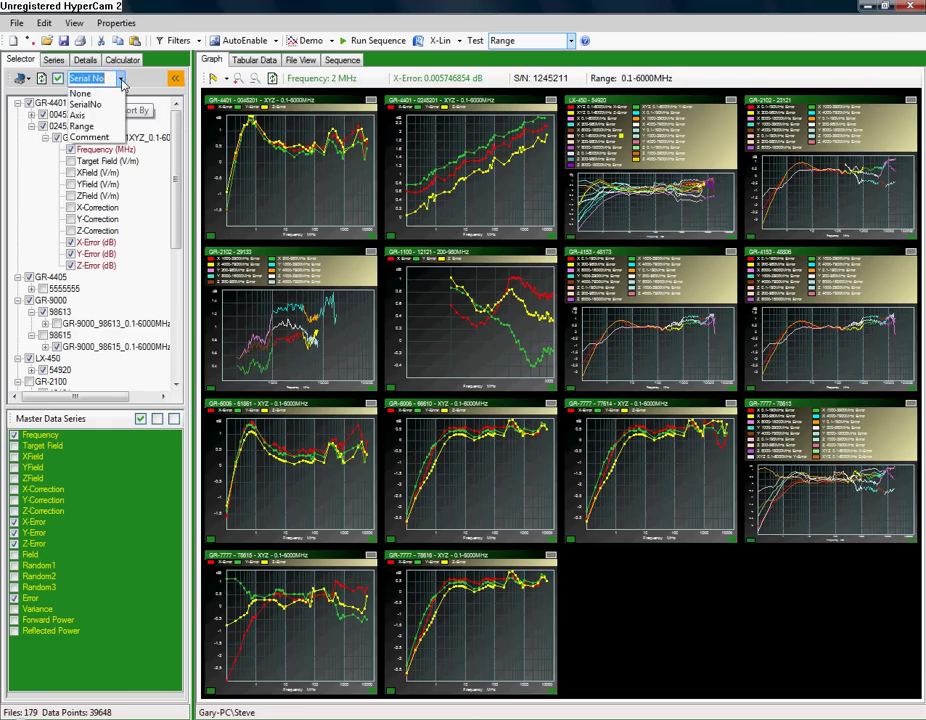
{"action": "left_click", "coordinate": [94, 93]}
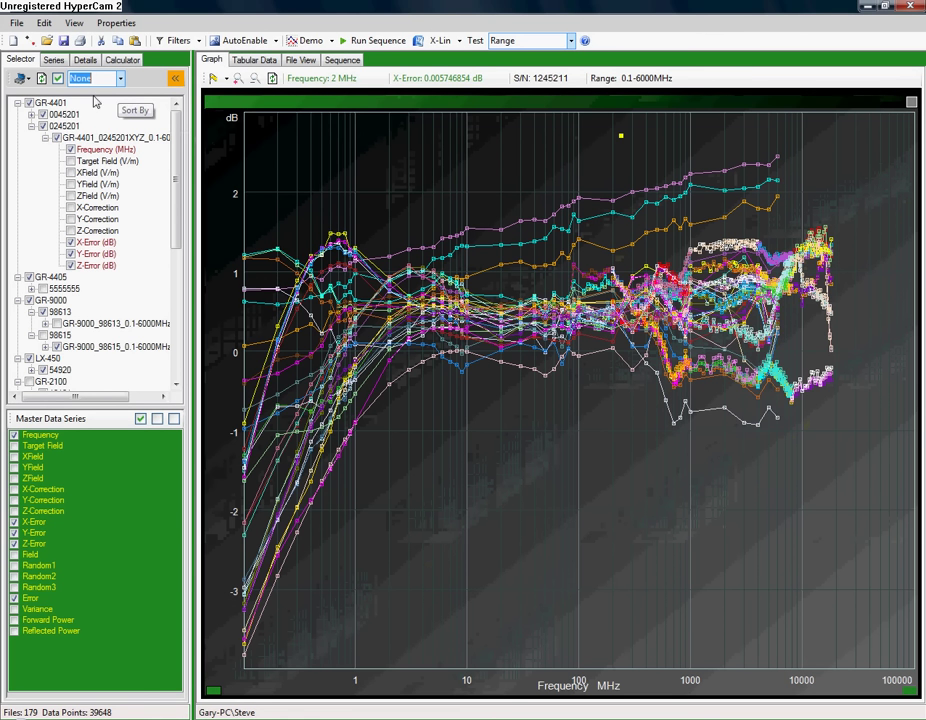
{"action": "left_click", "coordinate": [121, 80]}
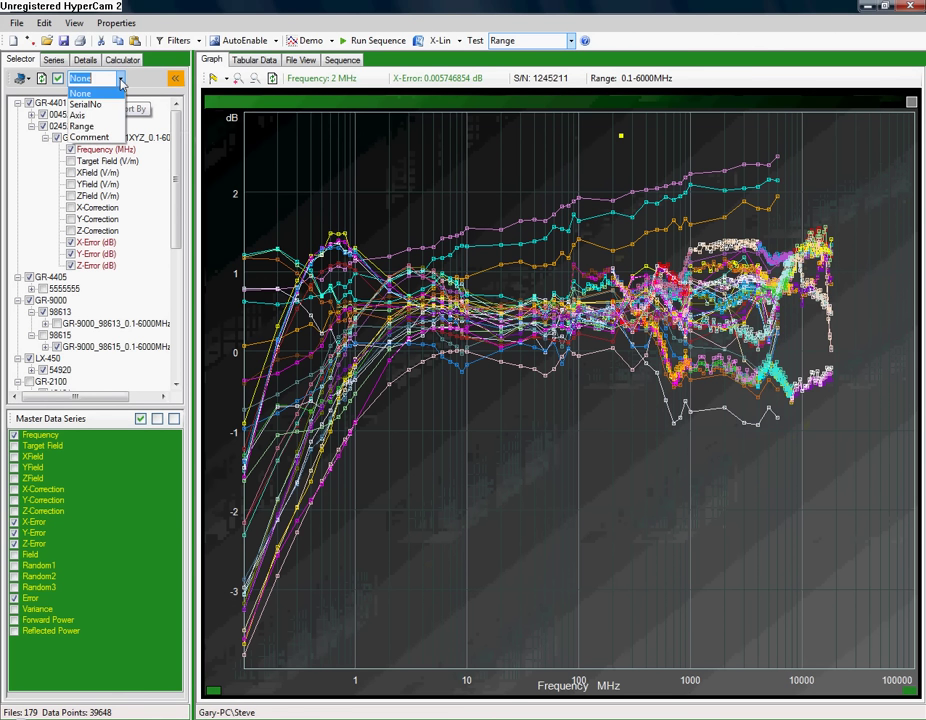
{"action": "left_click", "coordinate": [88, 116]}
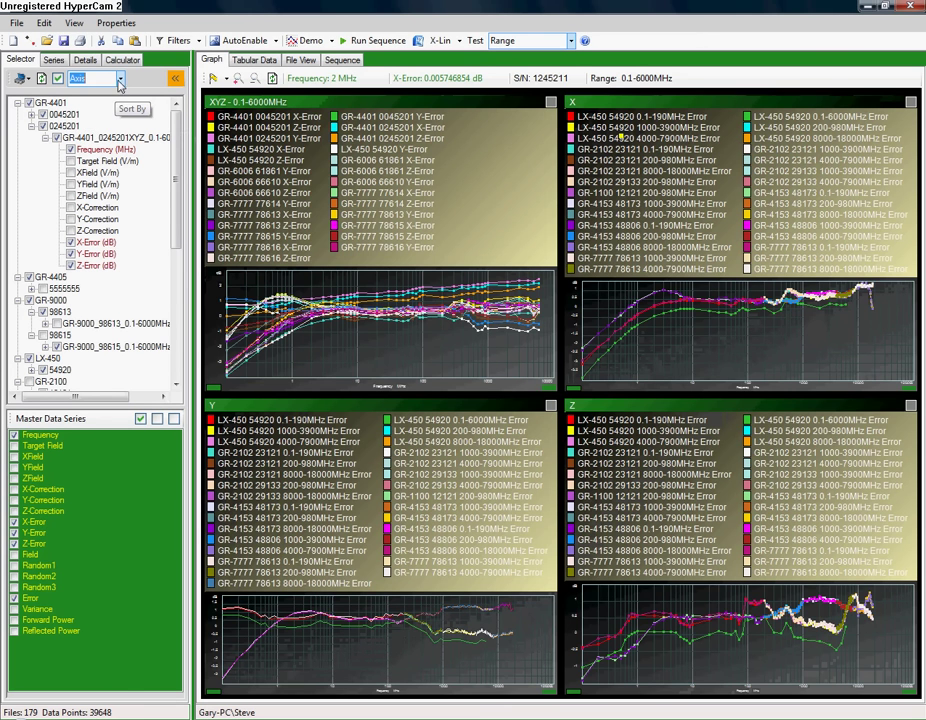
{"action": "left_click", "coordinate": [90, 78]}
{"action": "left_click", "coordinate": [90, 126]}
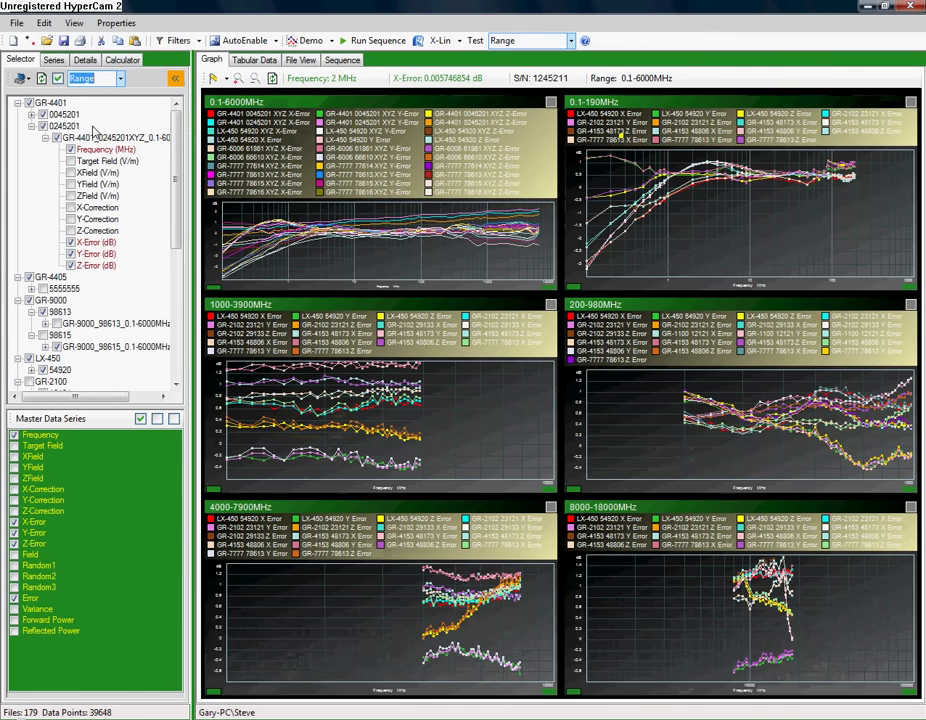
{"action": "left_click", "coordinate": [272, 79]}
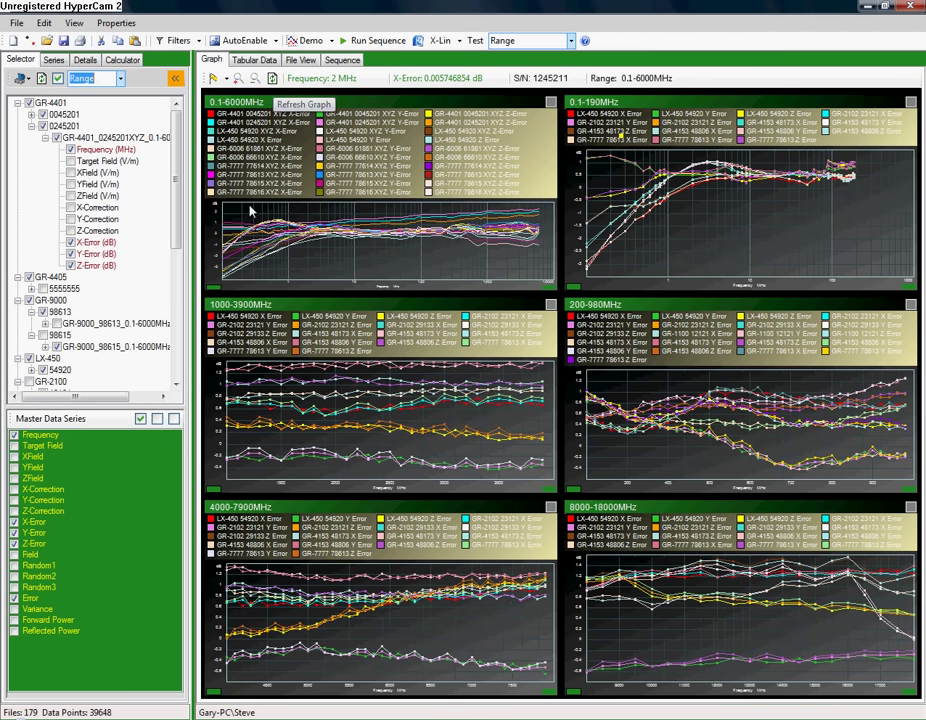
- Sort the graphs by Comment, and collapse and restore the side pane to compare graph sizes
{"action": "left_click", "coordinate": [118, 80]}
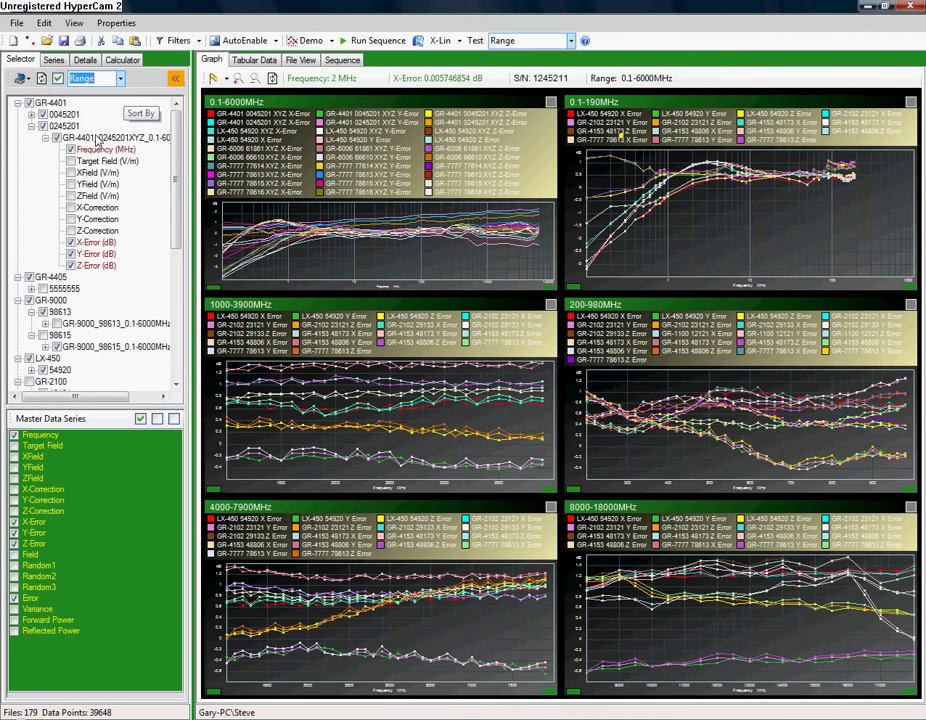
{"action": "left_click", "coordinate": [95, 137]}
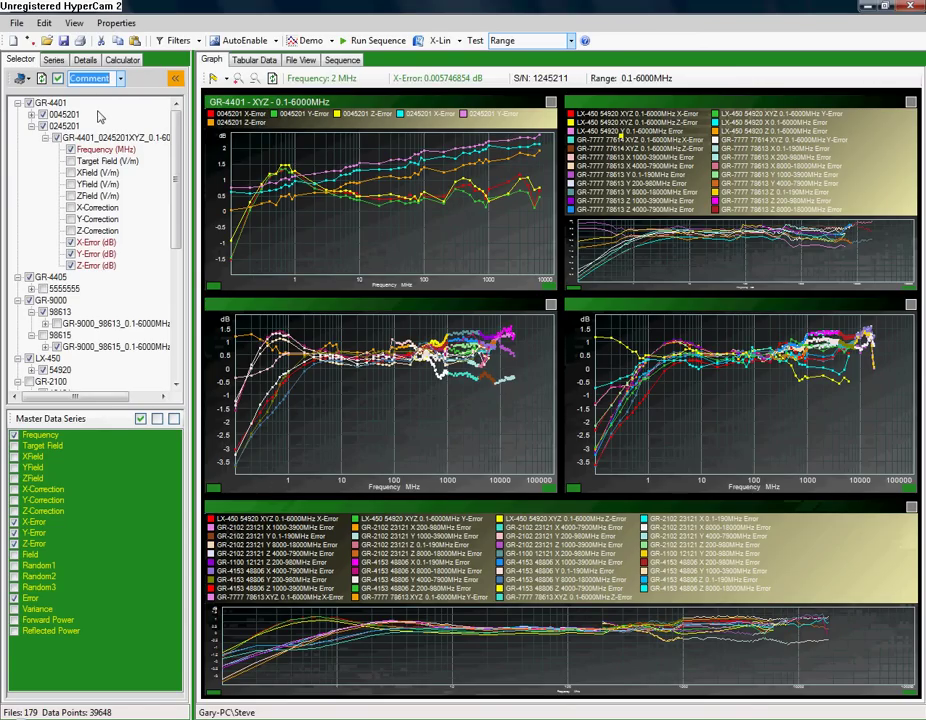
{"action": "left_click", "coordinate": [175, 78]}
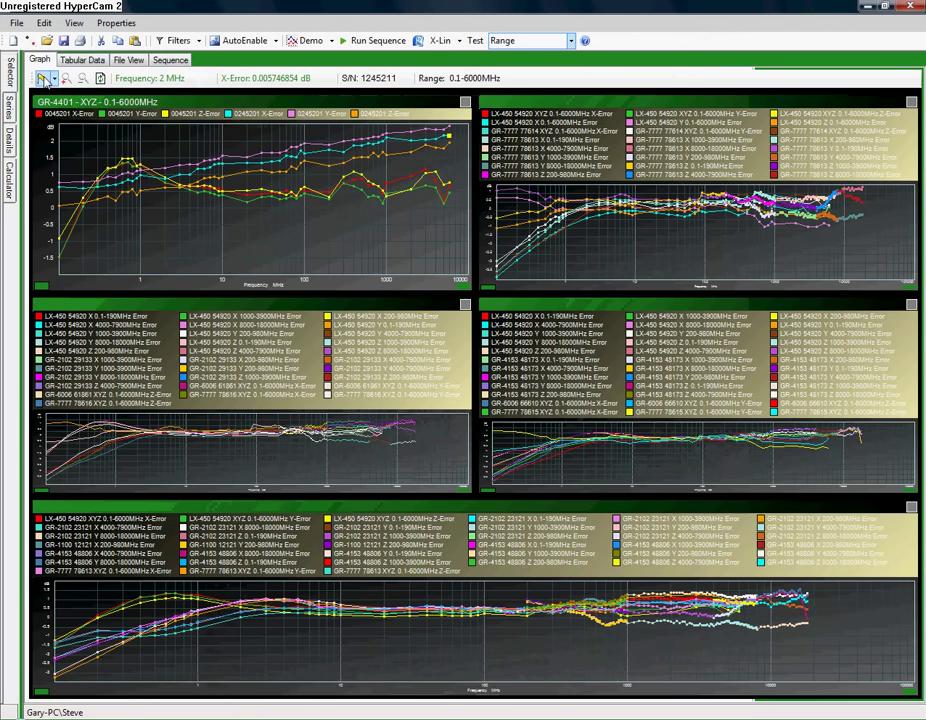
{"action": "left_click", "coordinate": [10, 80]}
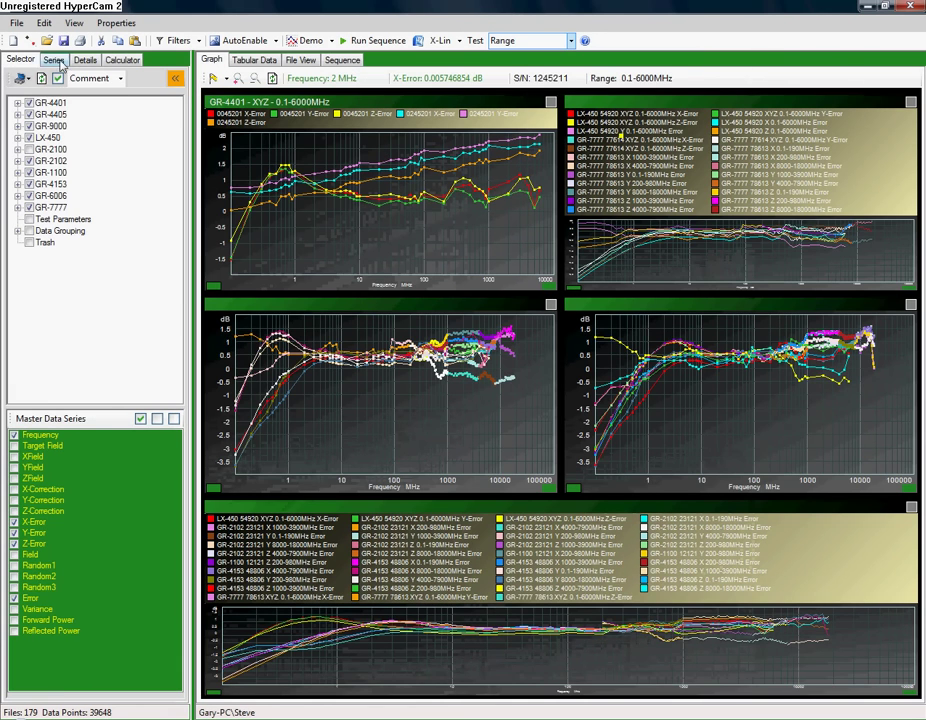
- Show the list of displayed data series and group it by Range
{"action": "left_click", "coordinate": [55, 60]}
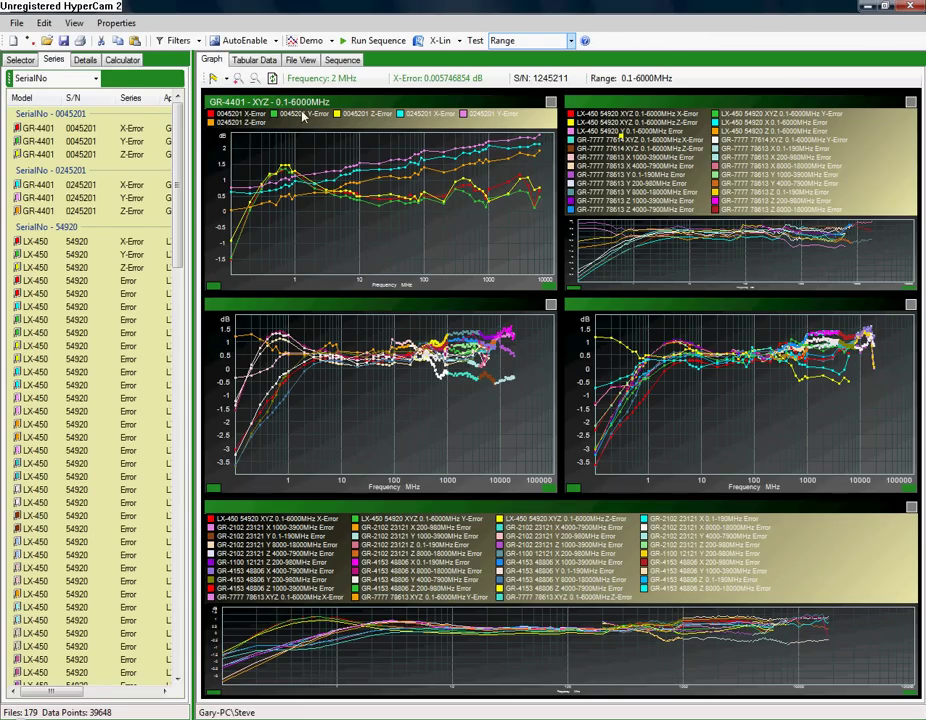
{"action": "left_click", "coordinate": [96, 79]}
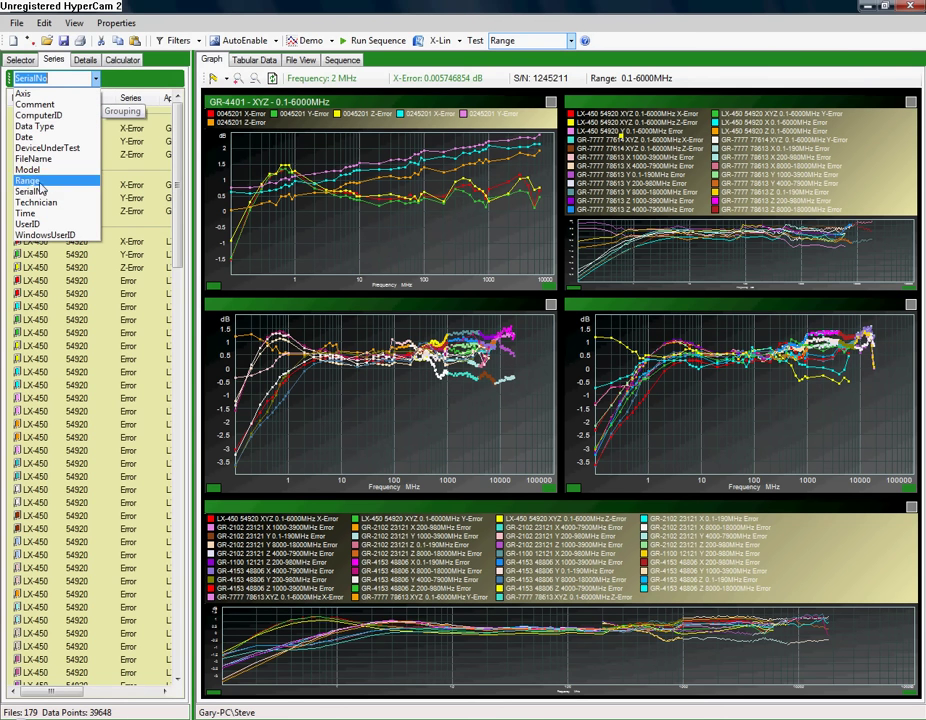
{"action": "left_click", "coordinate": [42, 190]}
{"action": "left_click", "coordinate": [180, 193]}
{"action": "mouse_move", "coordinate": [180, 193]}
{"action": "left_mouse_down"}
{"action": "mouse_move", "coordinate": [170, 355]}
{"action": "mouse_move", "coordinate": [180, 157]}
{"action": "left_mouse_up"}
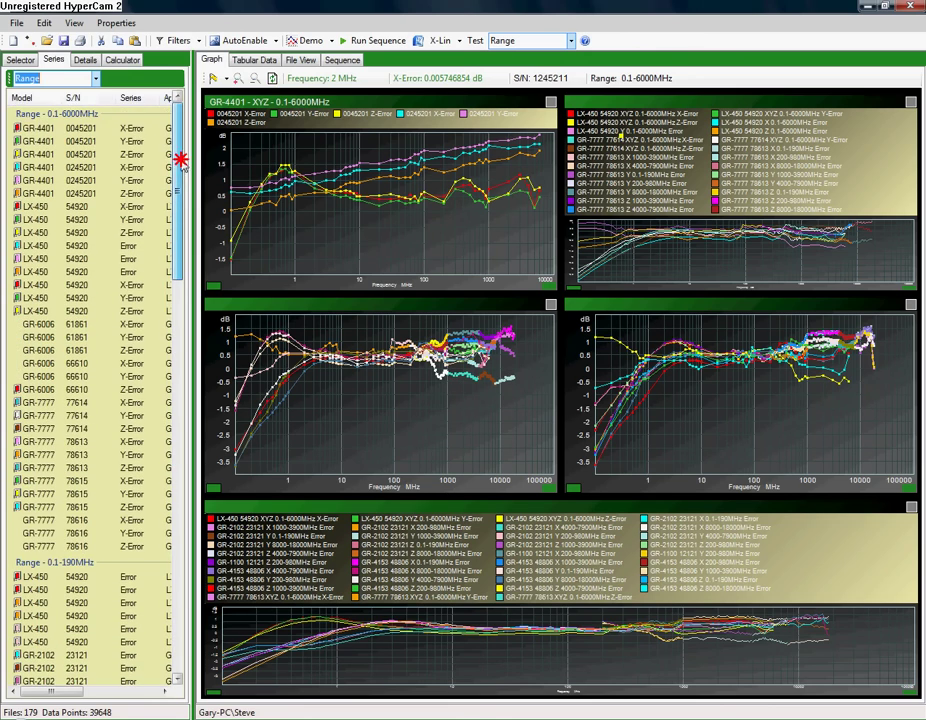
- Show the data point details, and toggle the graph's flag marker to read a GR-6006 61861 point
{"action": "left_click", "coordinate": [86, 61]}
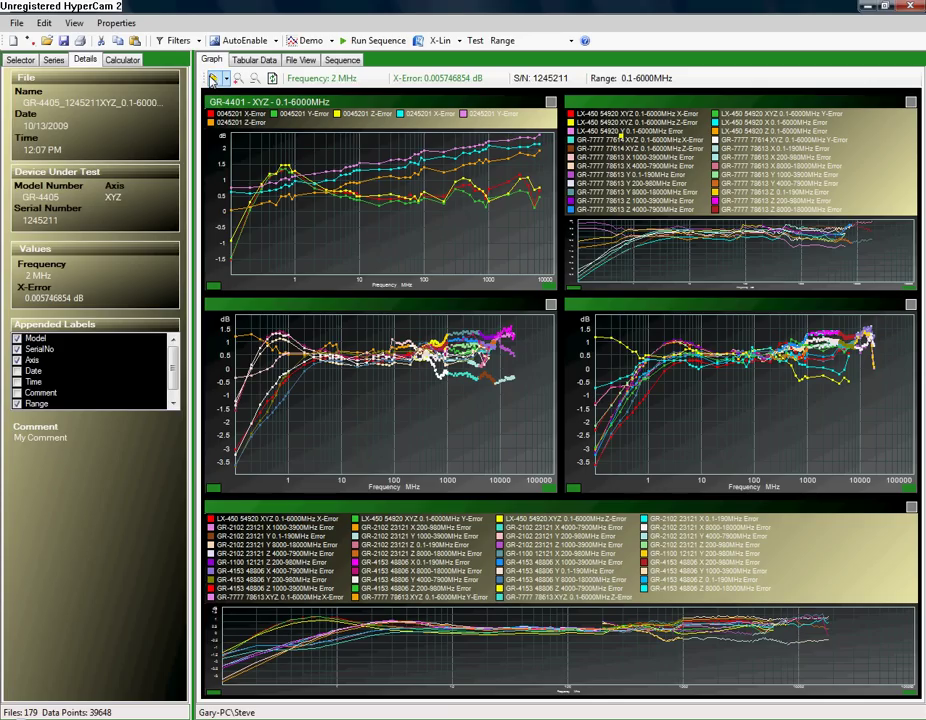
{"action": "left_click", "coordinate": [214, 80]}
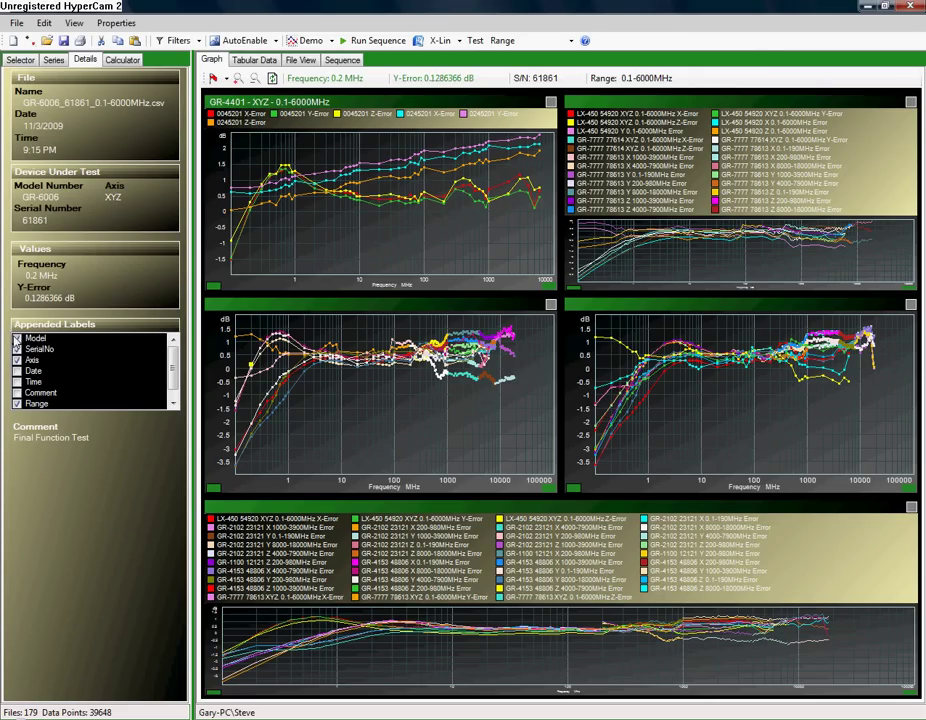
- Remove the Model, SerialNo, Range and Axis labels from the graph titles and legends
{"action": "left_click", "coordinate": [17, 339]}
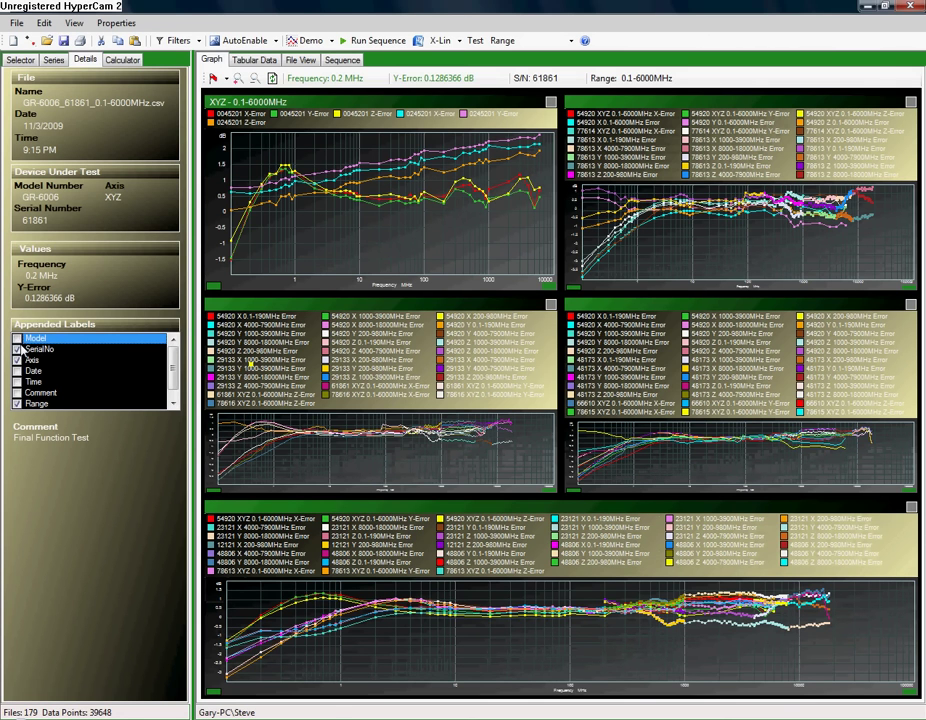
{"action": "left_click", "coordinate": [17, 349]}
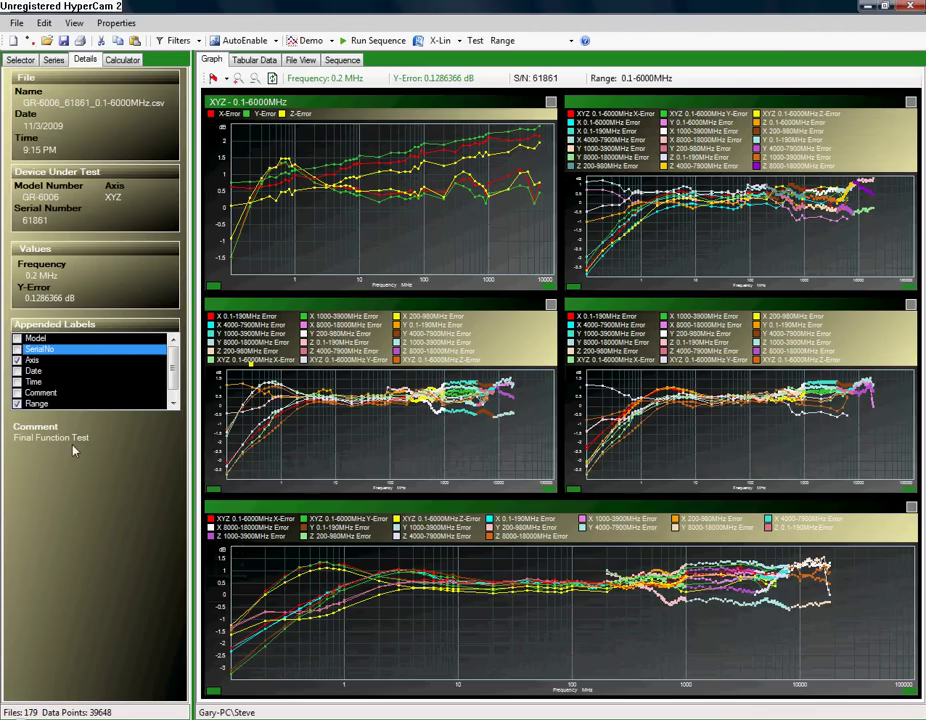
{"action": "left_click", "coordinate": [17, 360]}
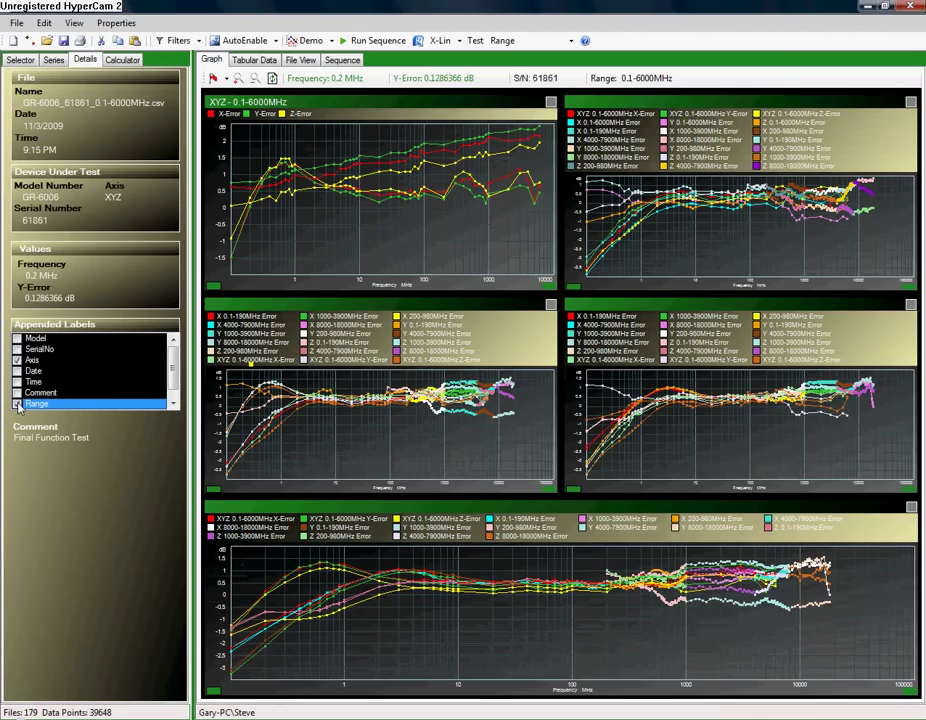
{"action": "left_click", "coordinate": [17, 403]}
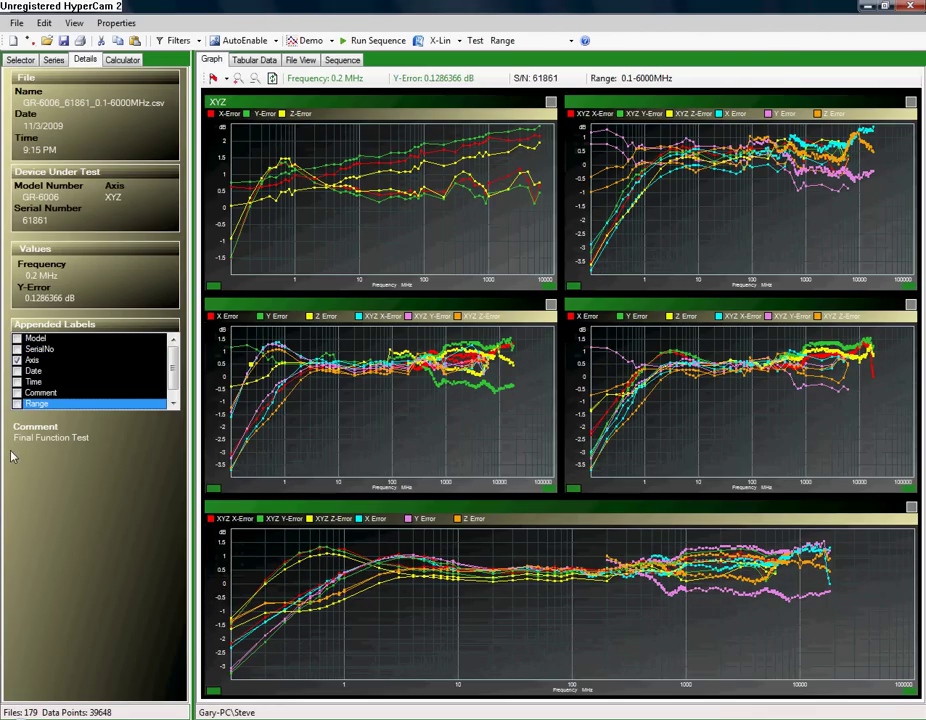
{"action": "left_click", "coordinate": [17, 360]}
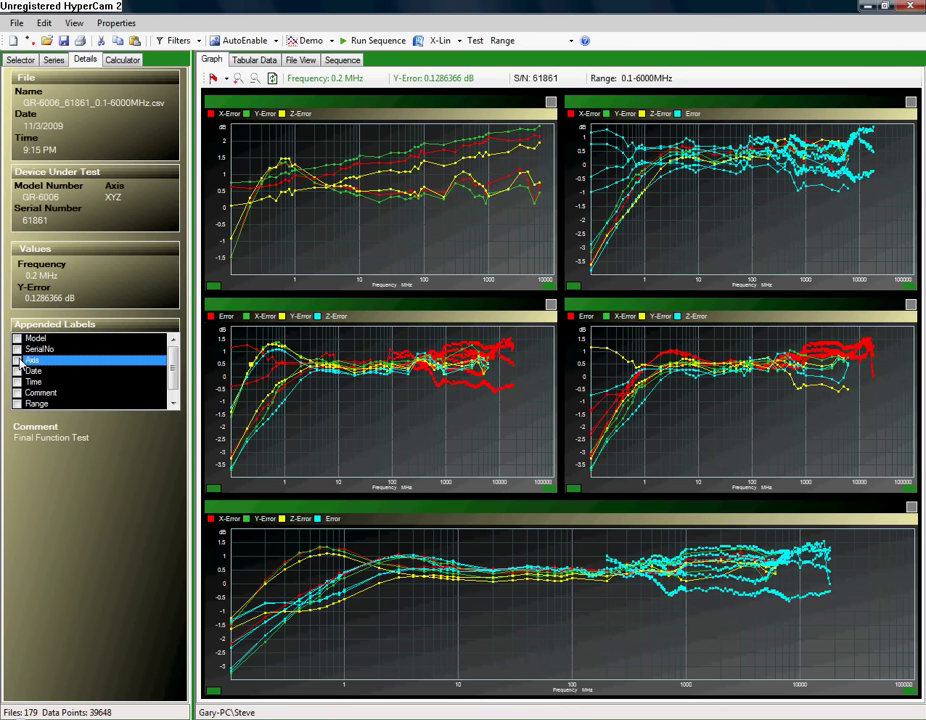
- Append the Axis, Range and SerialNo labels to the graph titles and legends
{"action": "left_click", "coordinate": [17, 360]}
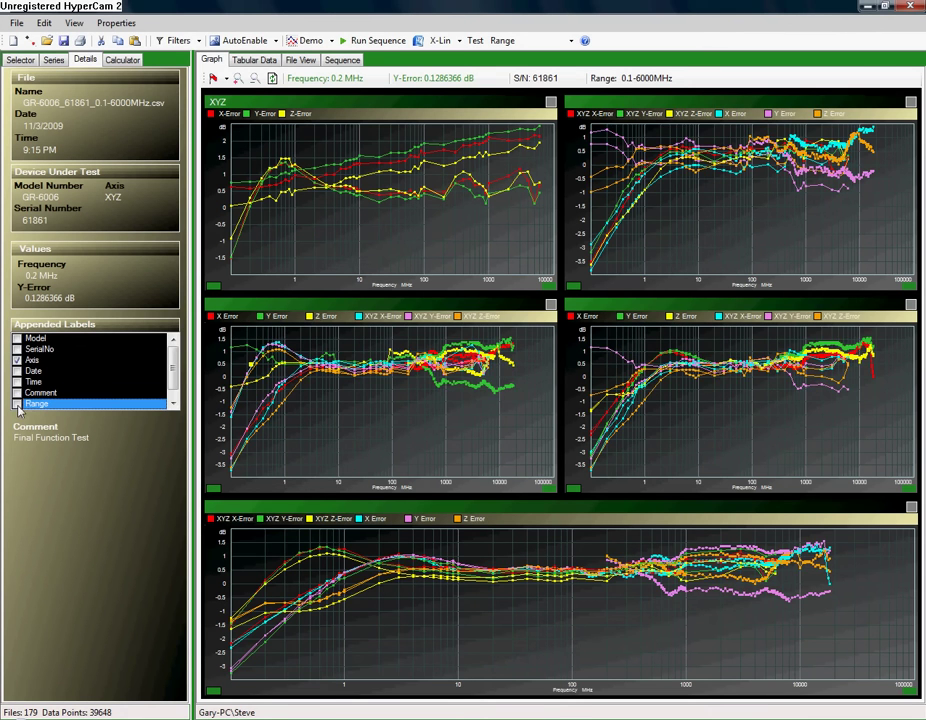
{"action": "left_click", "coordinate": [17, 404]}
{"action": "left_click", "coordinate": [18, 349]}
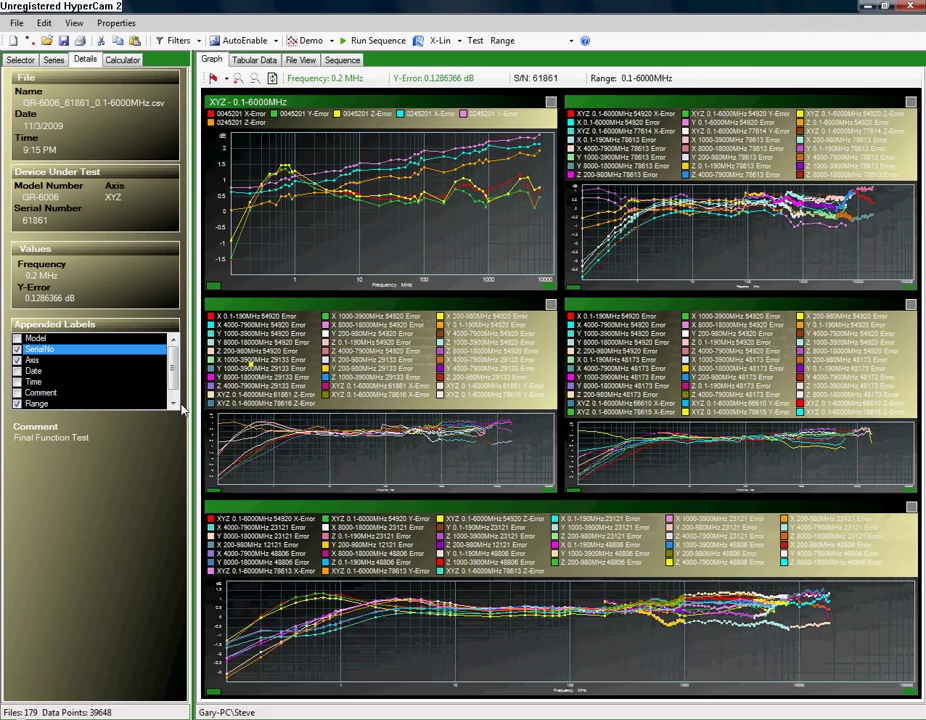